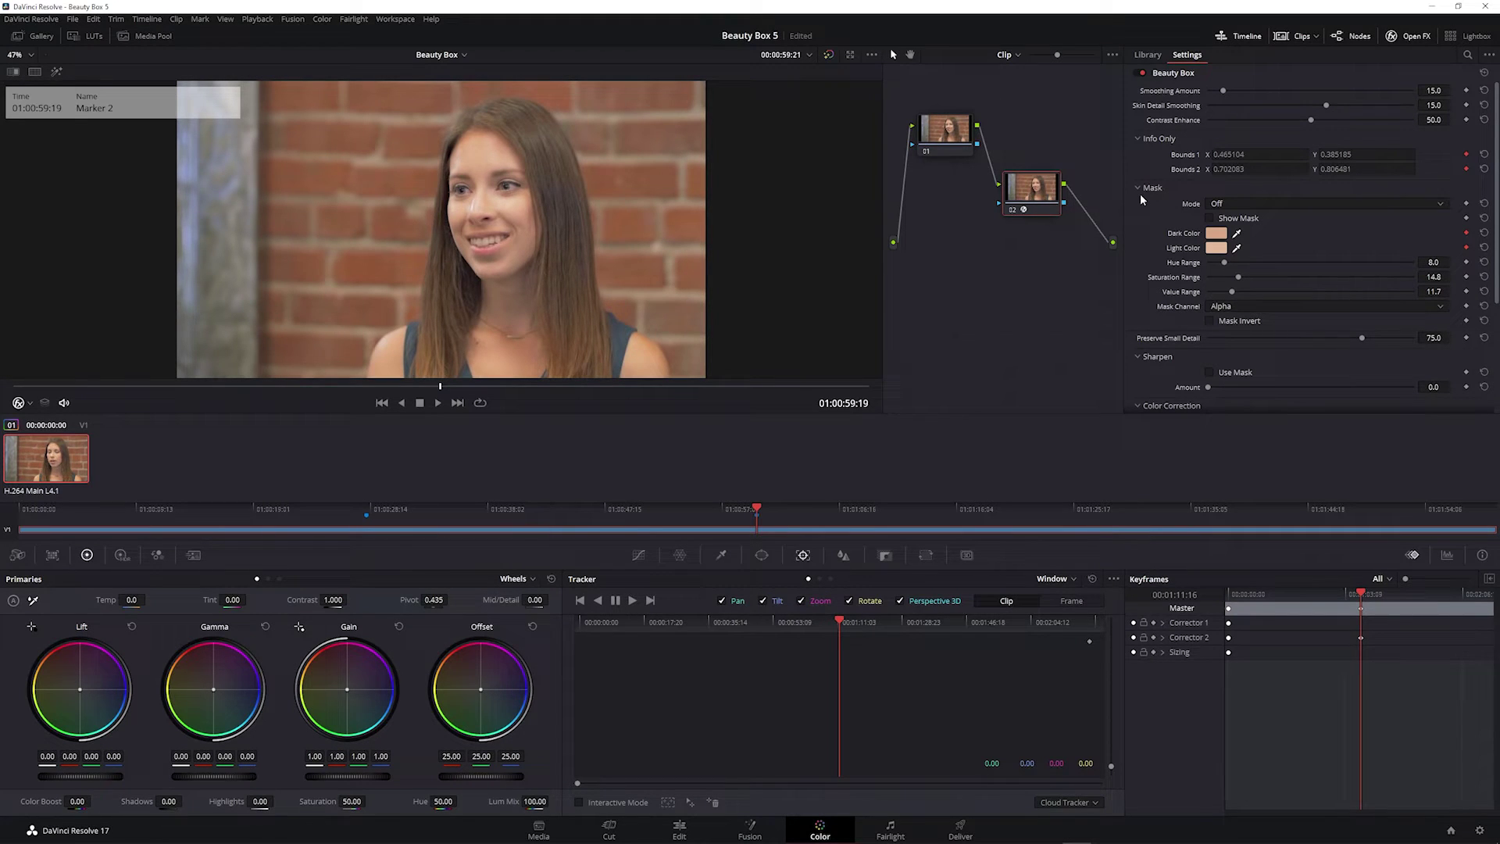
Step: Save the Beauty Box 5 project with Ctrl+S
key("ctrl+s")
left_click(1211, 219)
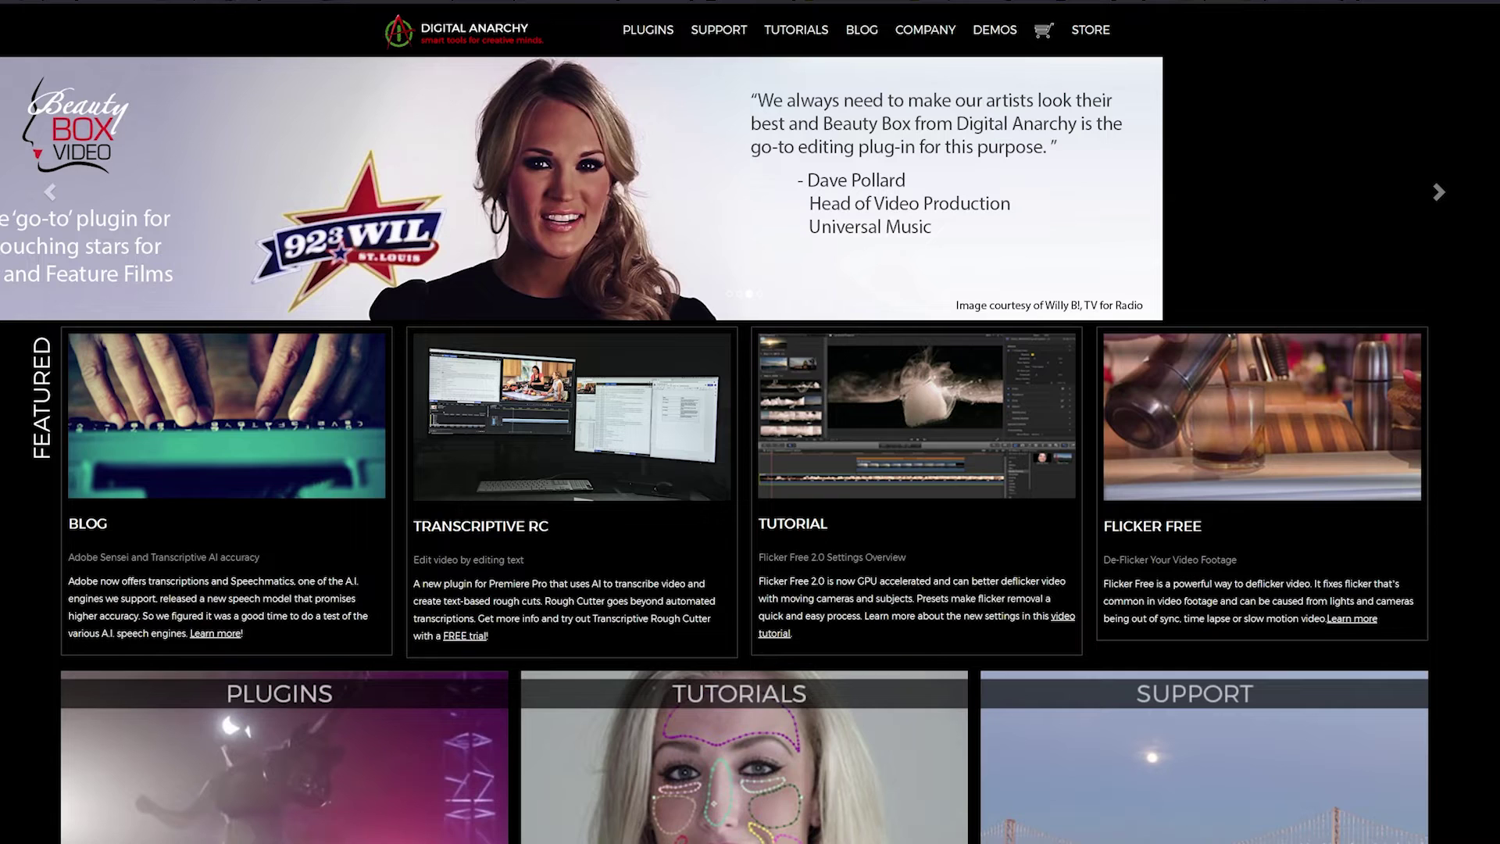
Step: Download the Beauty Box 5.0.1 OpenFX demo from the Win Demos page as beautybox_501_OFX.zip
mouse_move(989, 36)
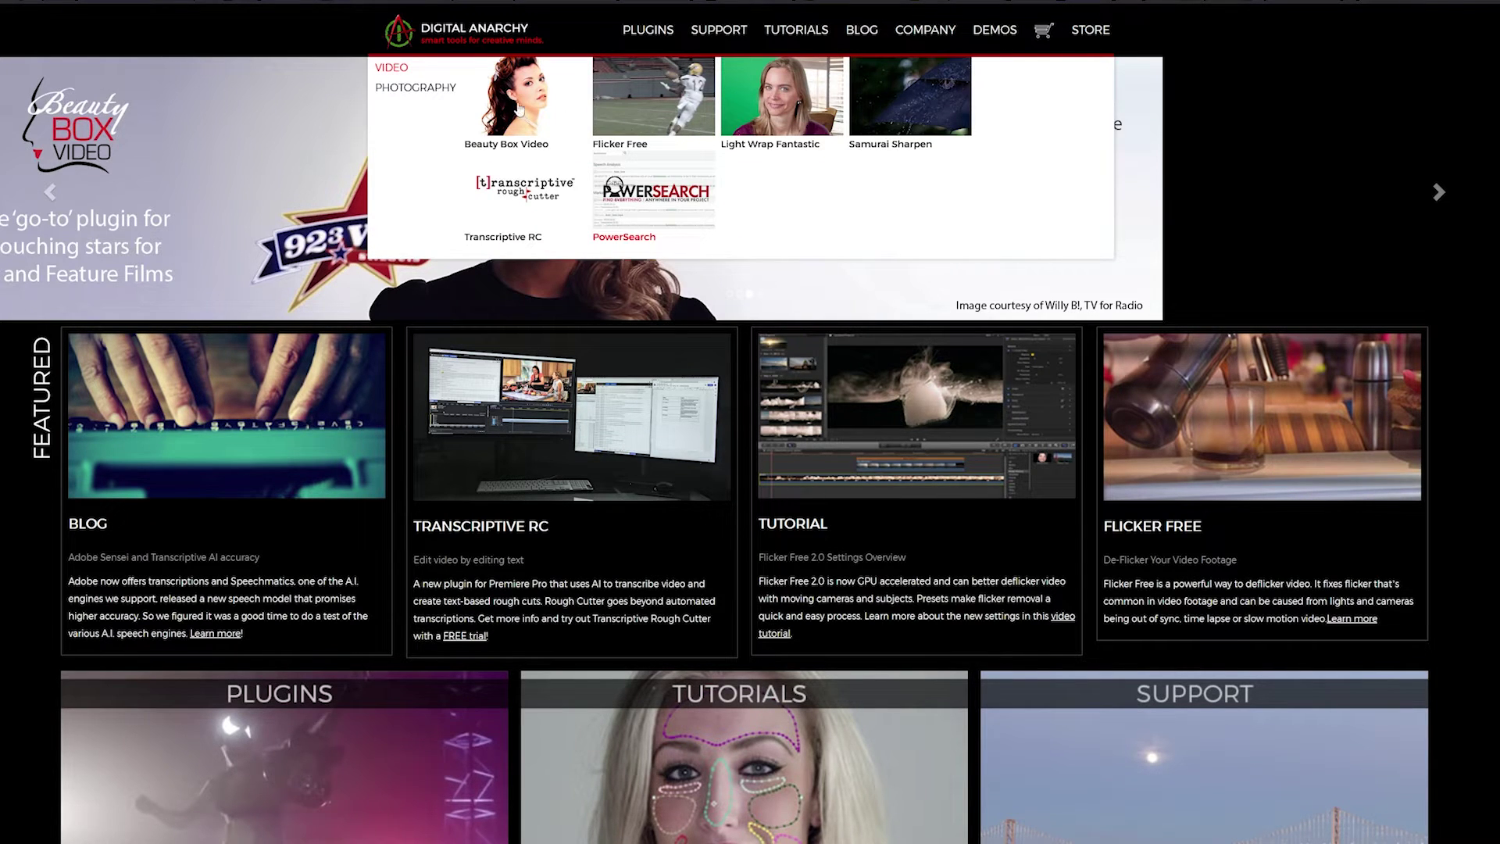
left_click(518, 108)
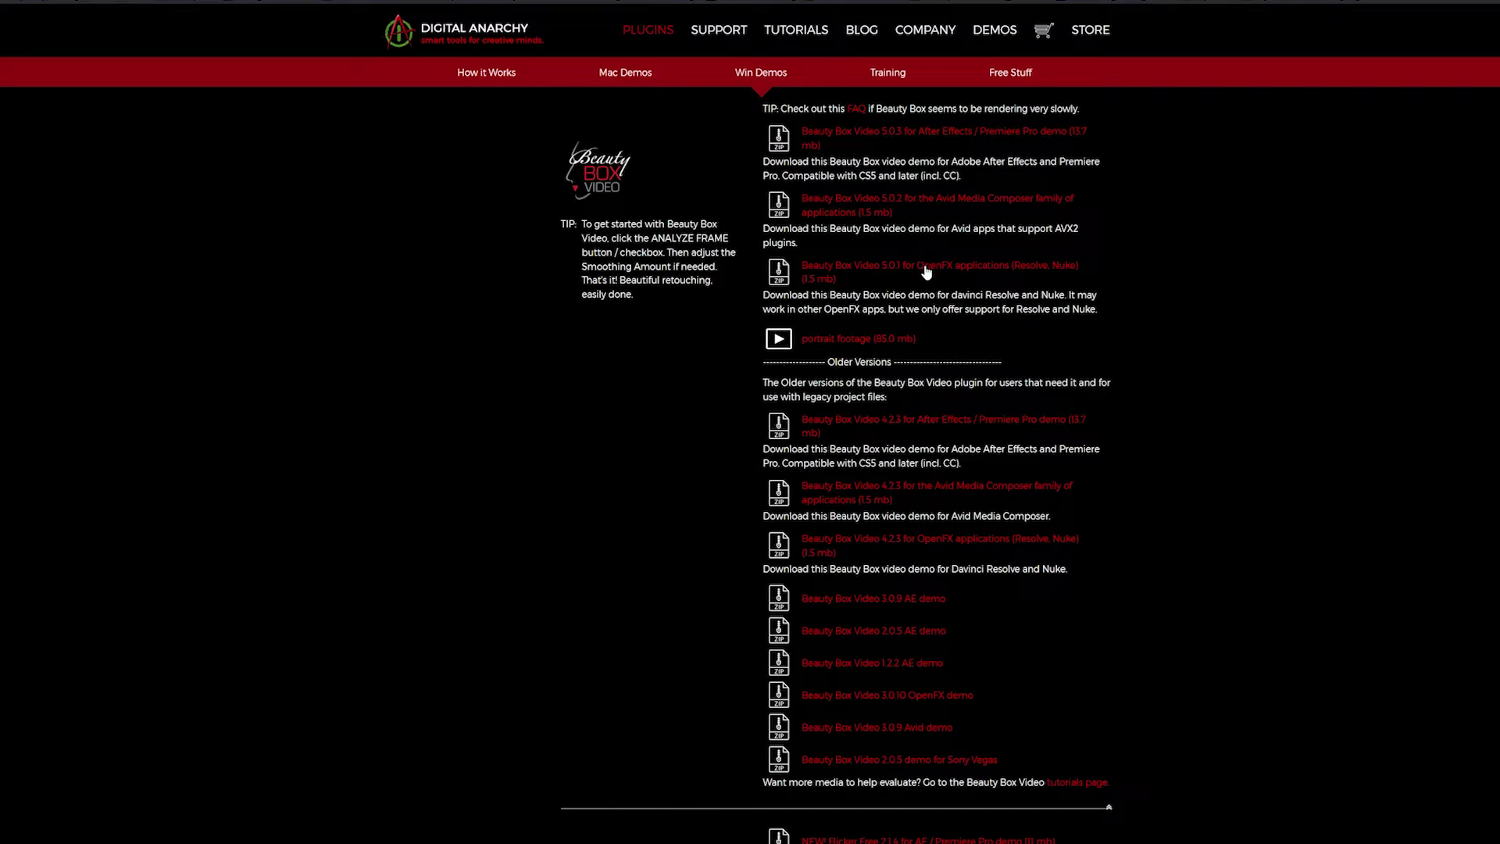
left_click(926, 271)
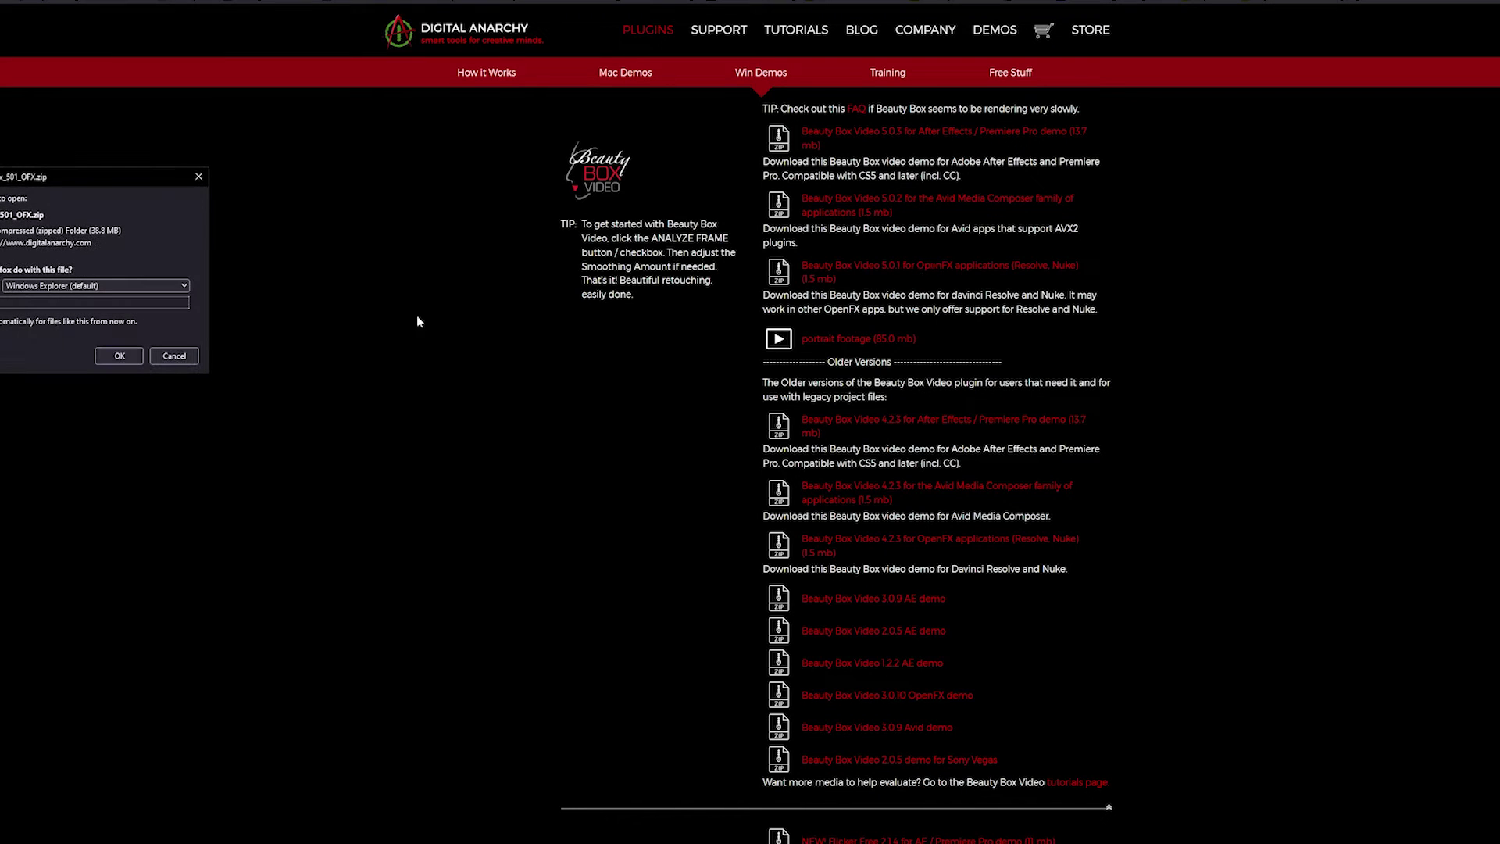
left_click_drag(45, 176, 708, 214)
left_click(781, 390)
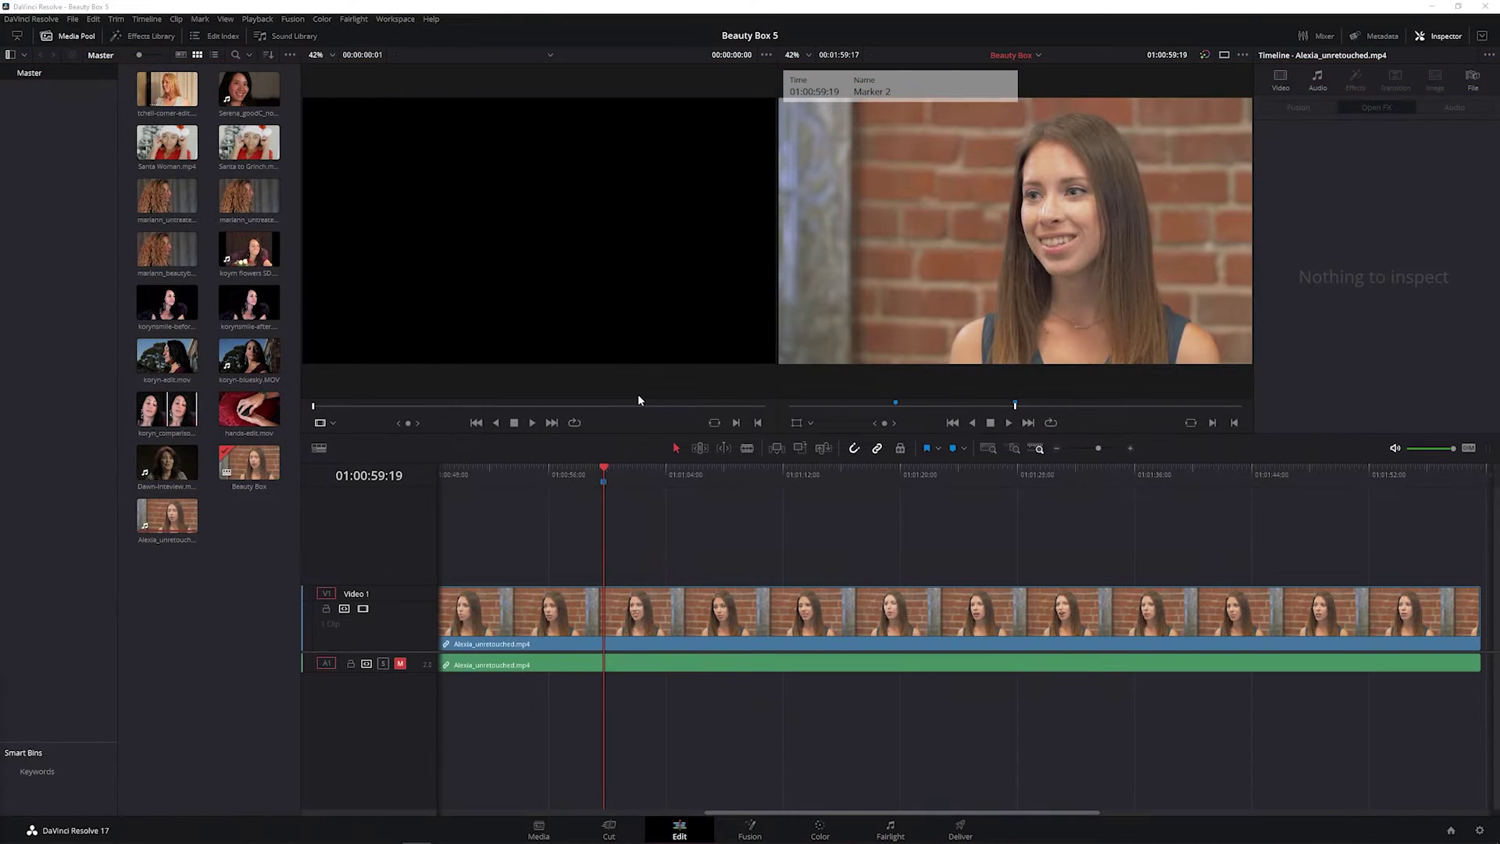
Step: Apply Open FX > Digital Anarchy > Beauty Box to the Video 1 clip, ending on the Edit page
left_click(146, 39)
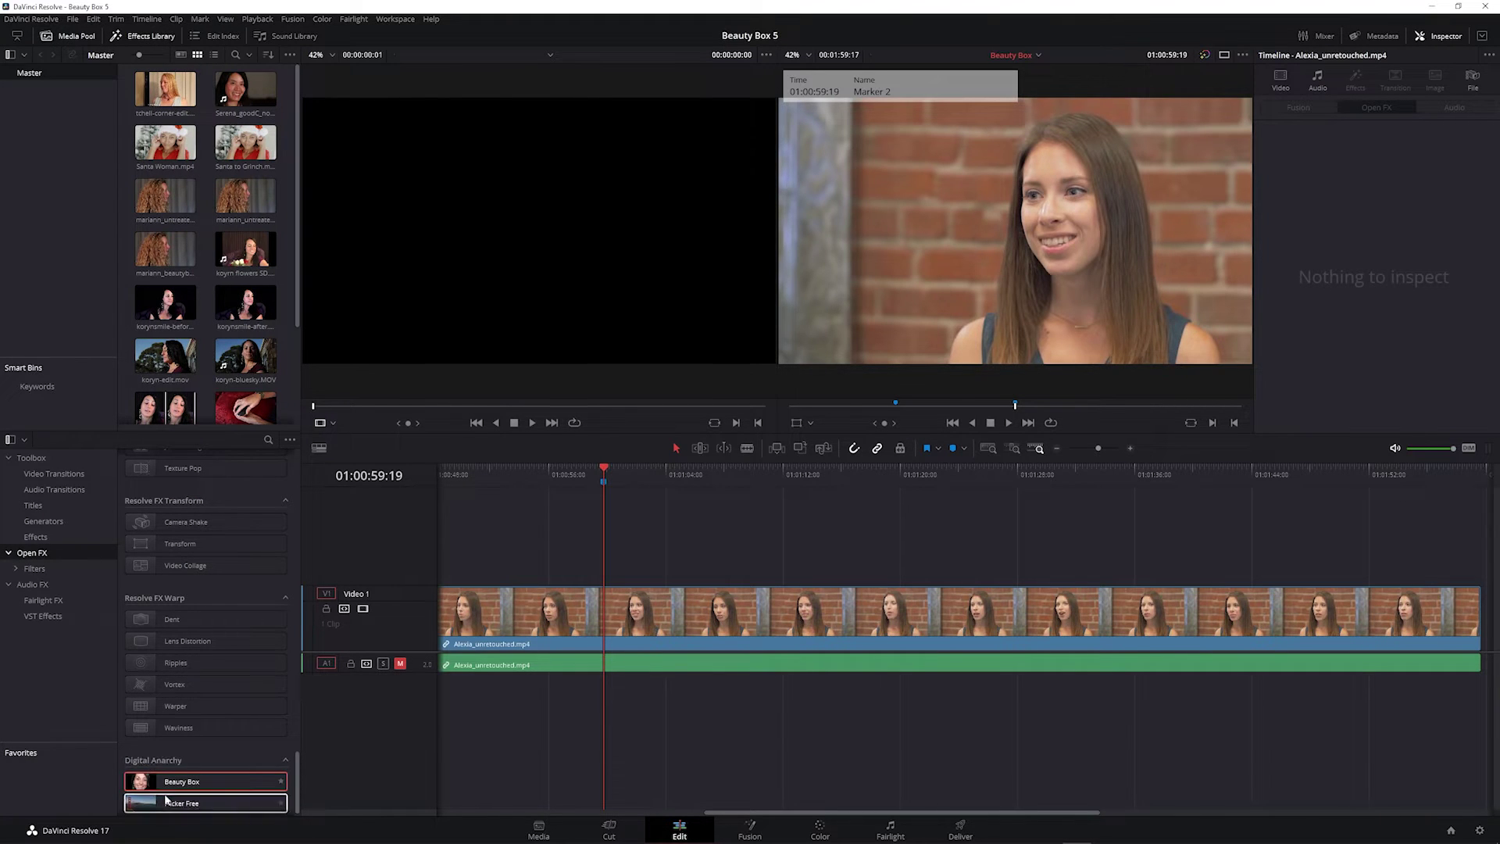
left_click_drag(166, 791, 617, 607)
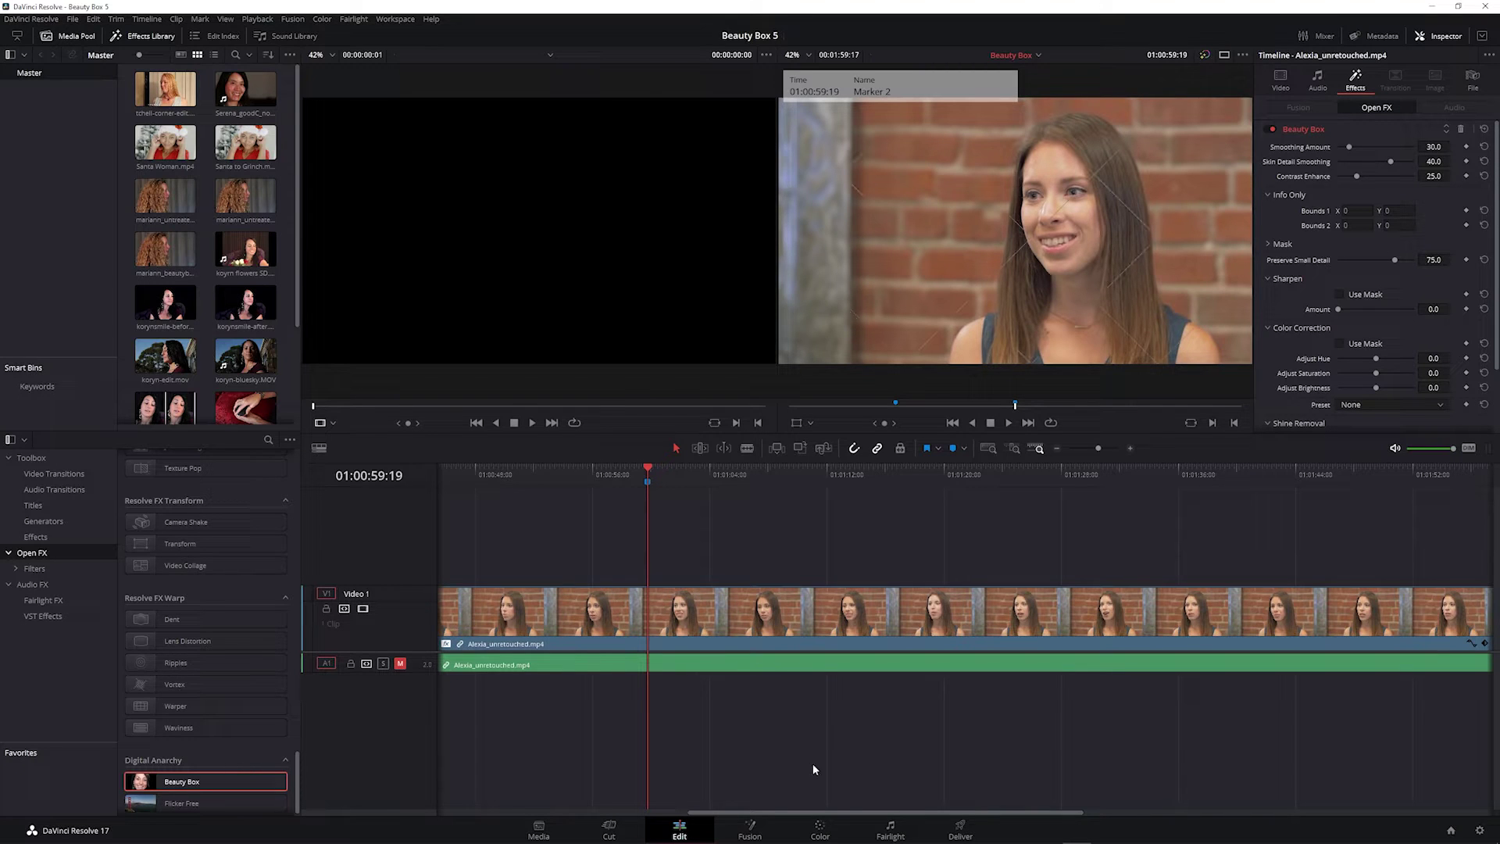
left_click(750, 829)
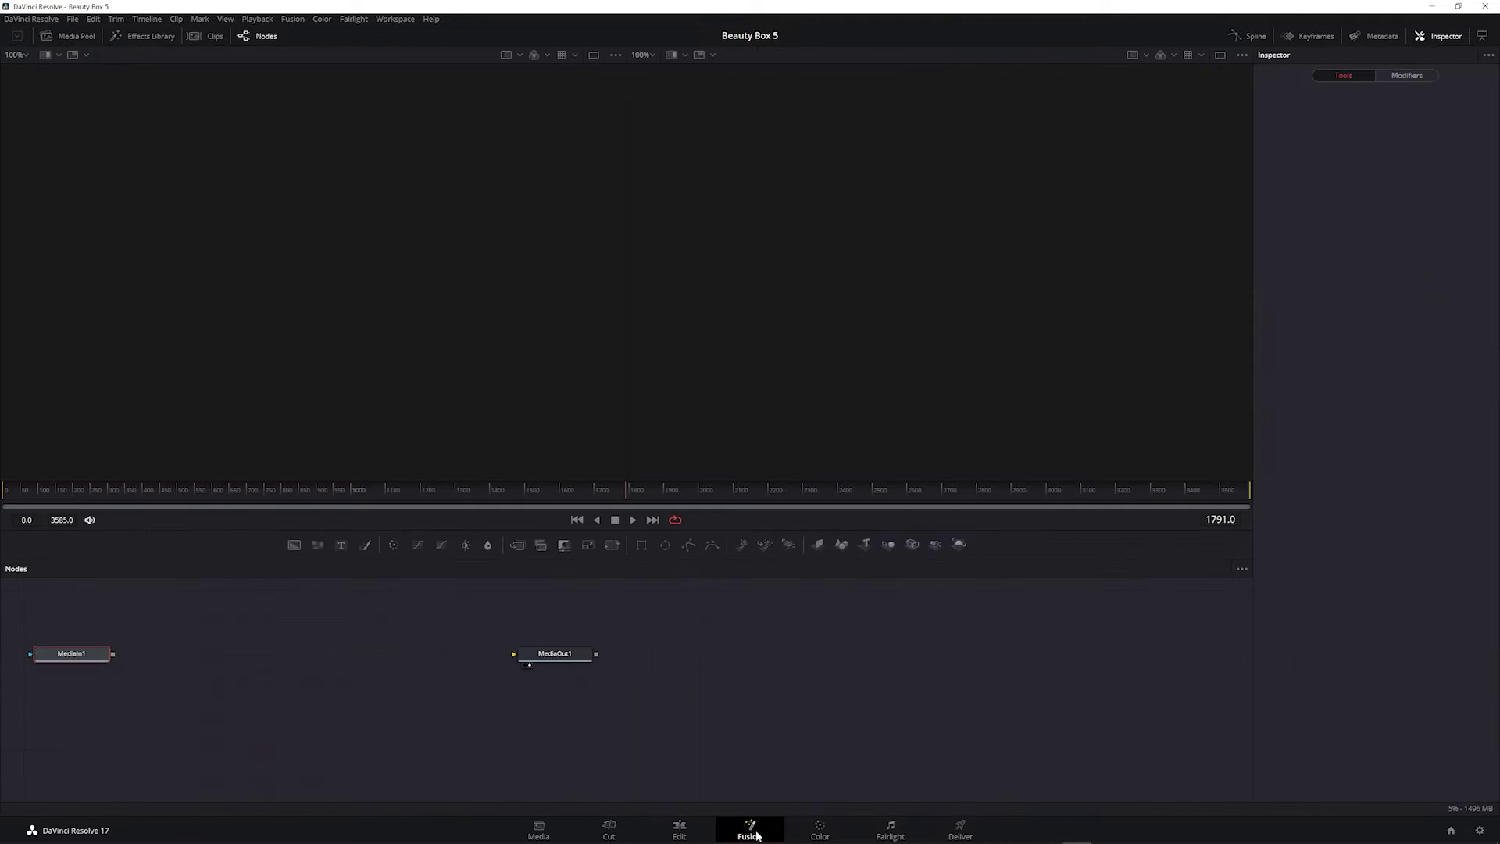
left_click(819, 830)
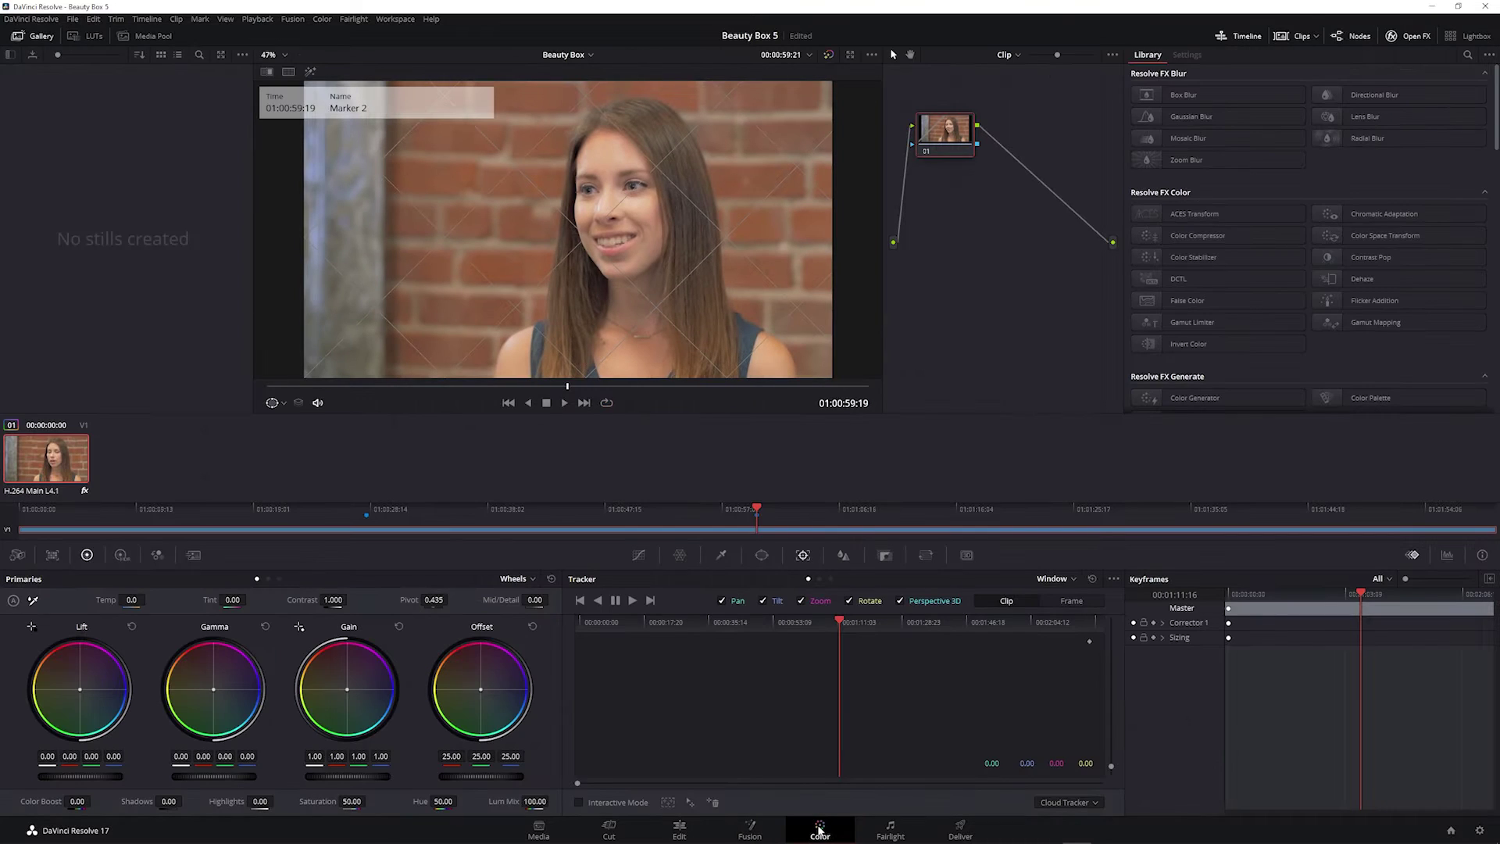
left_click(750, 831)
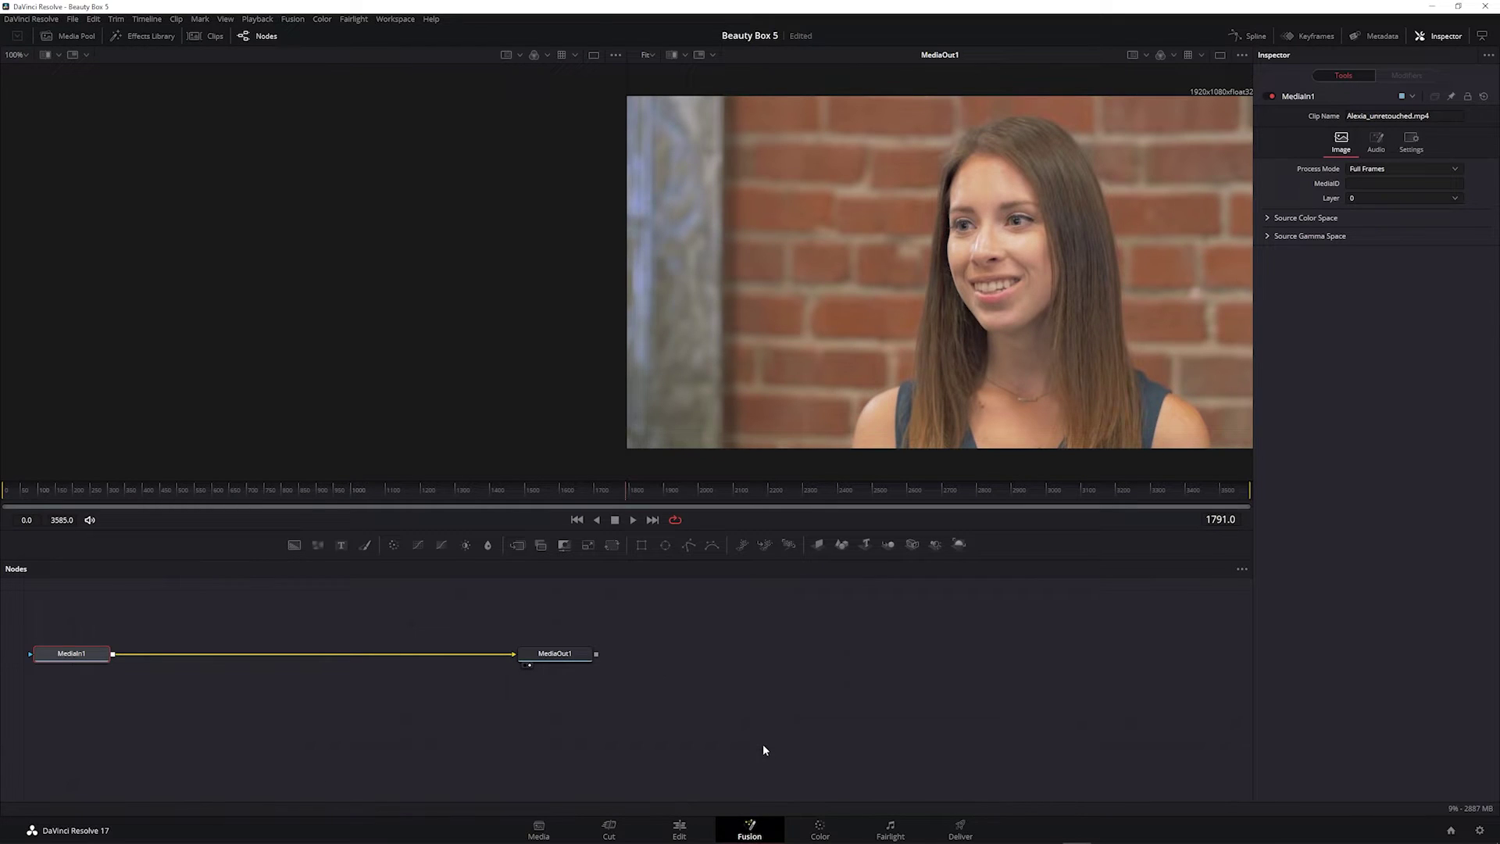
left_click(681, 830)
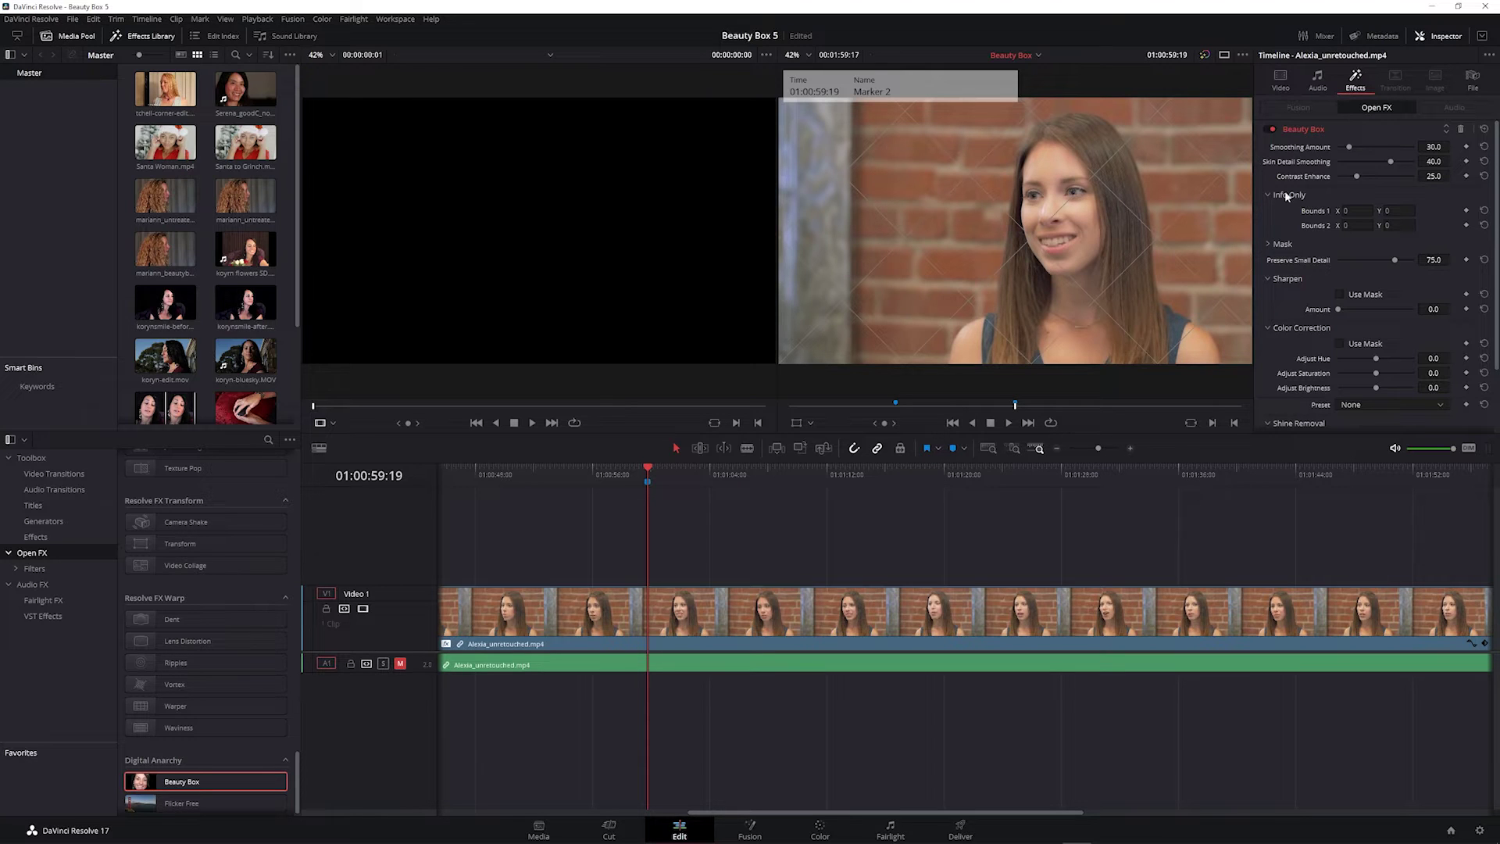
scroll(1260, 299, "down", 2)
Step: Authorize Beauty Box with the licence owner's name and serial number, and confirm online activation
left_click(1356, 408)
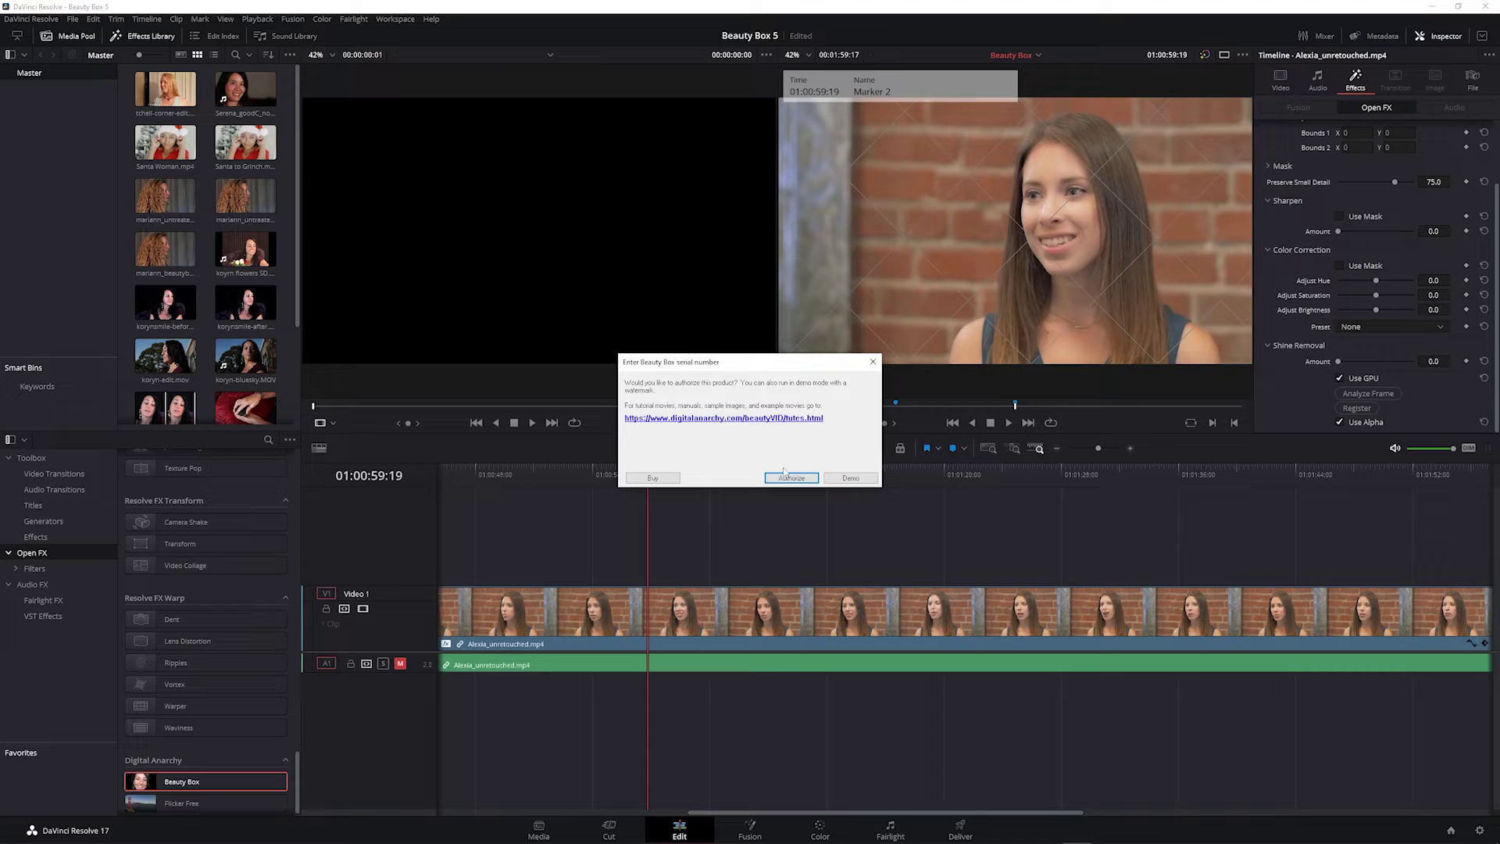
left_click(789, 477)
type("Digital Anarchy")
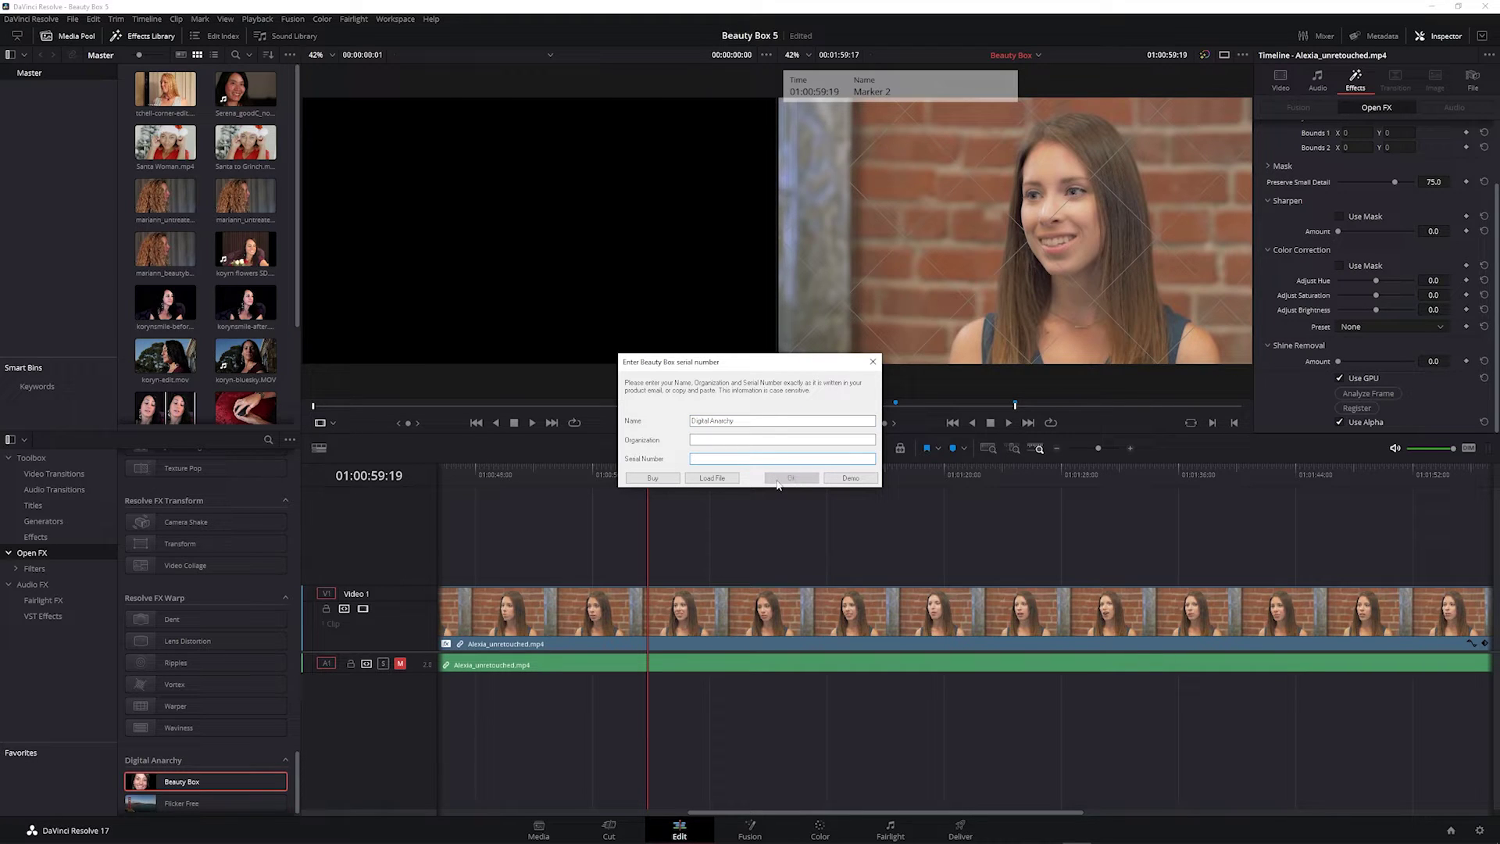
left_click(781, 480)
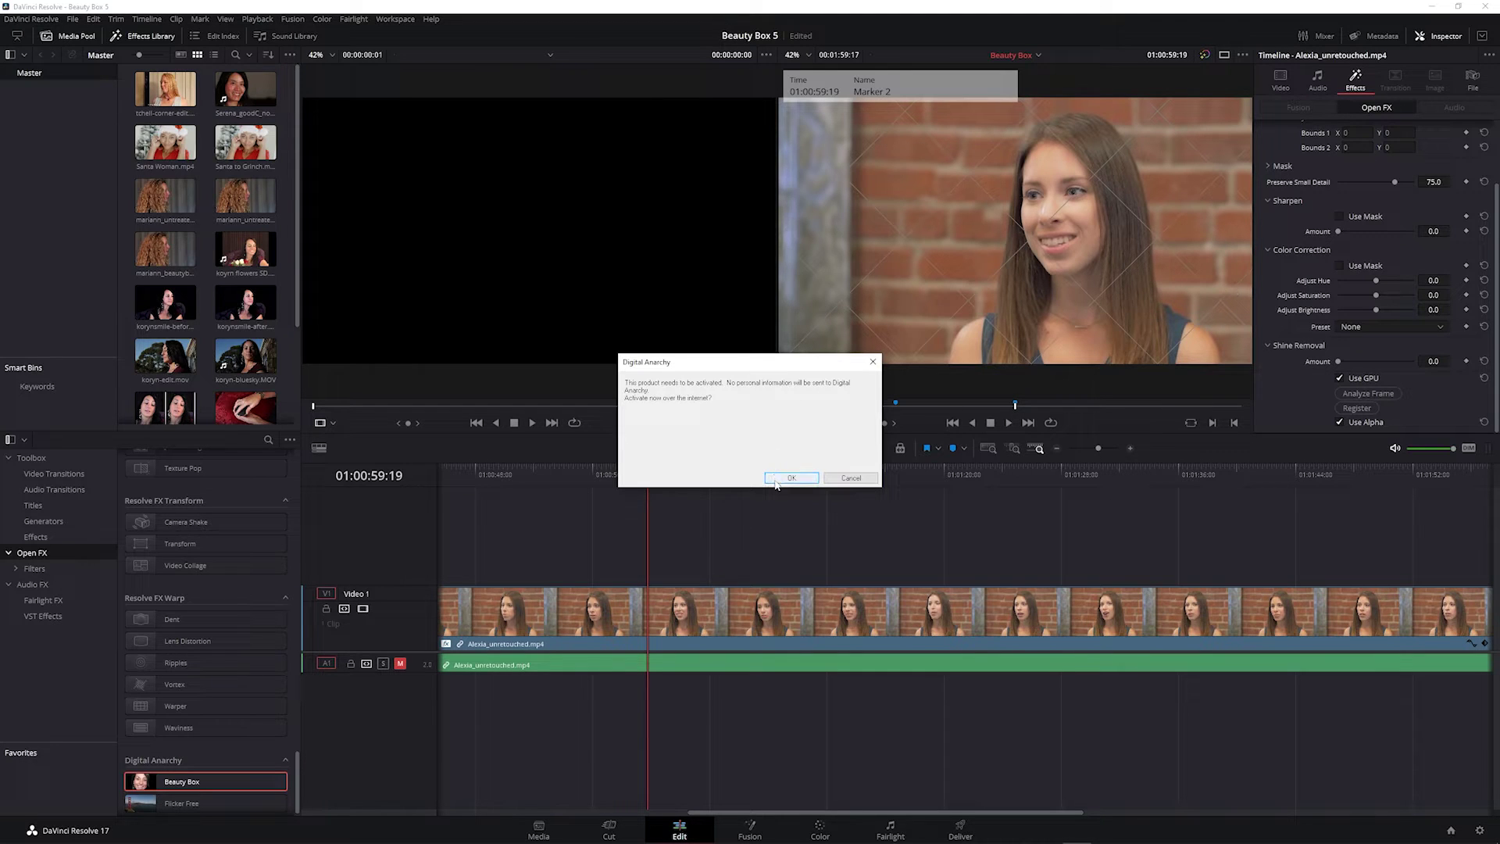
left_click(790, 478)
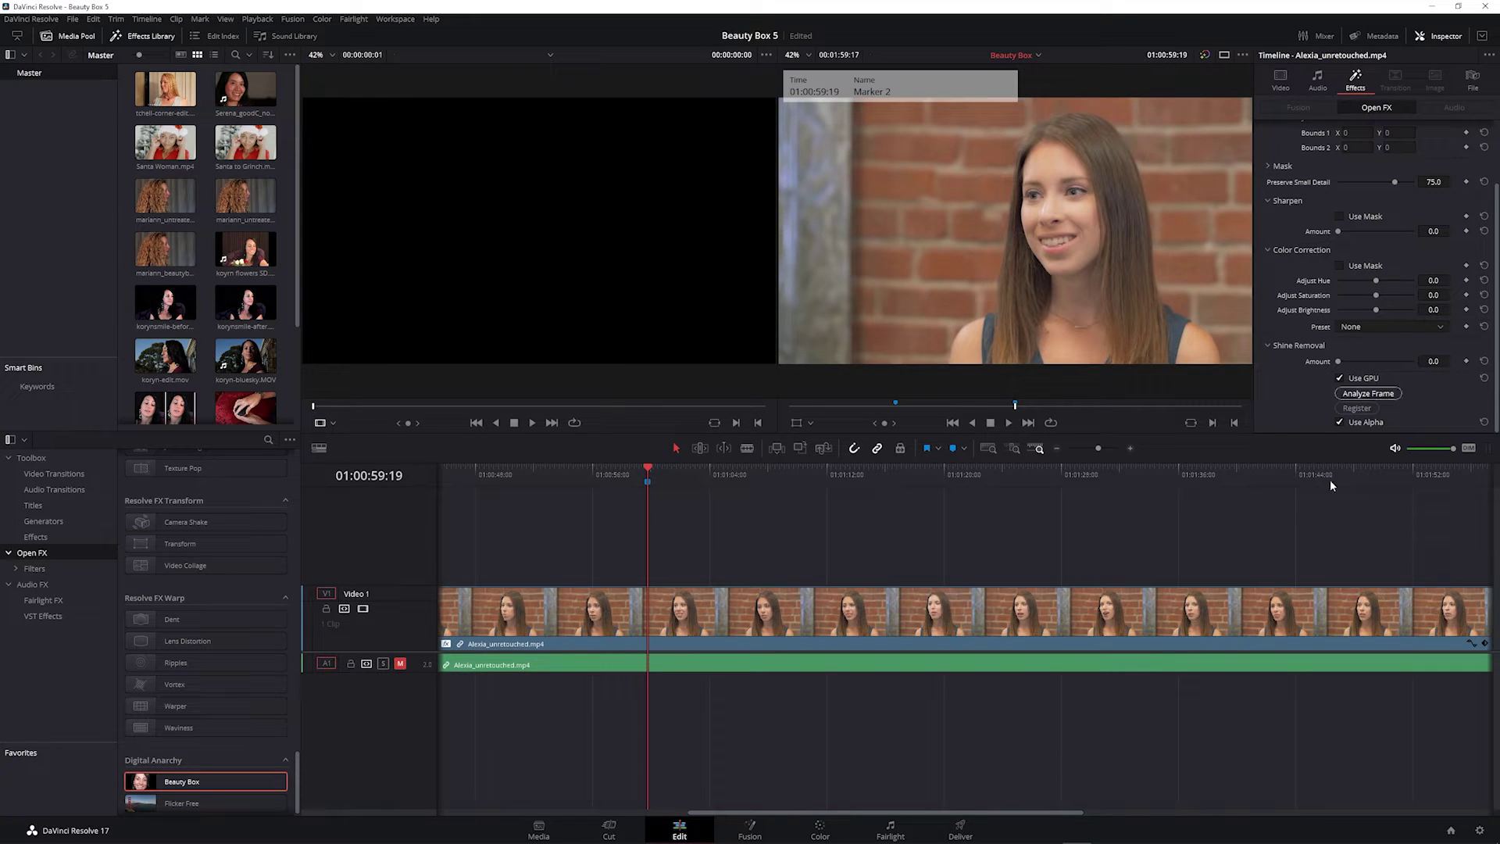
left_click(1379, 391)
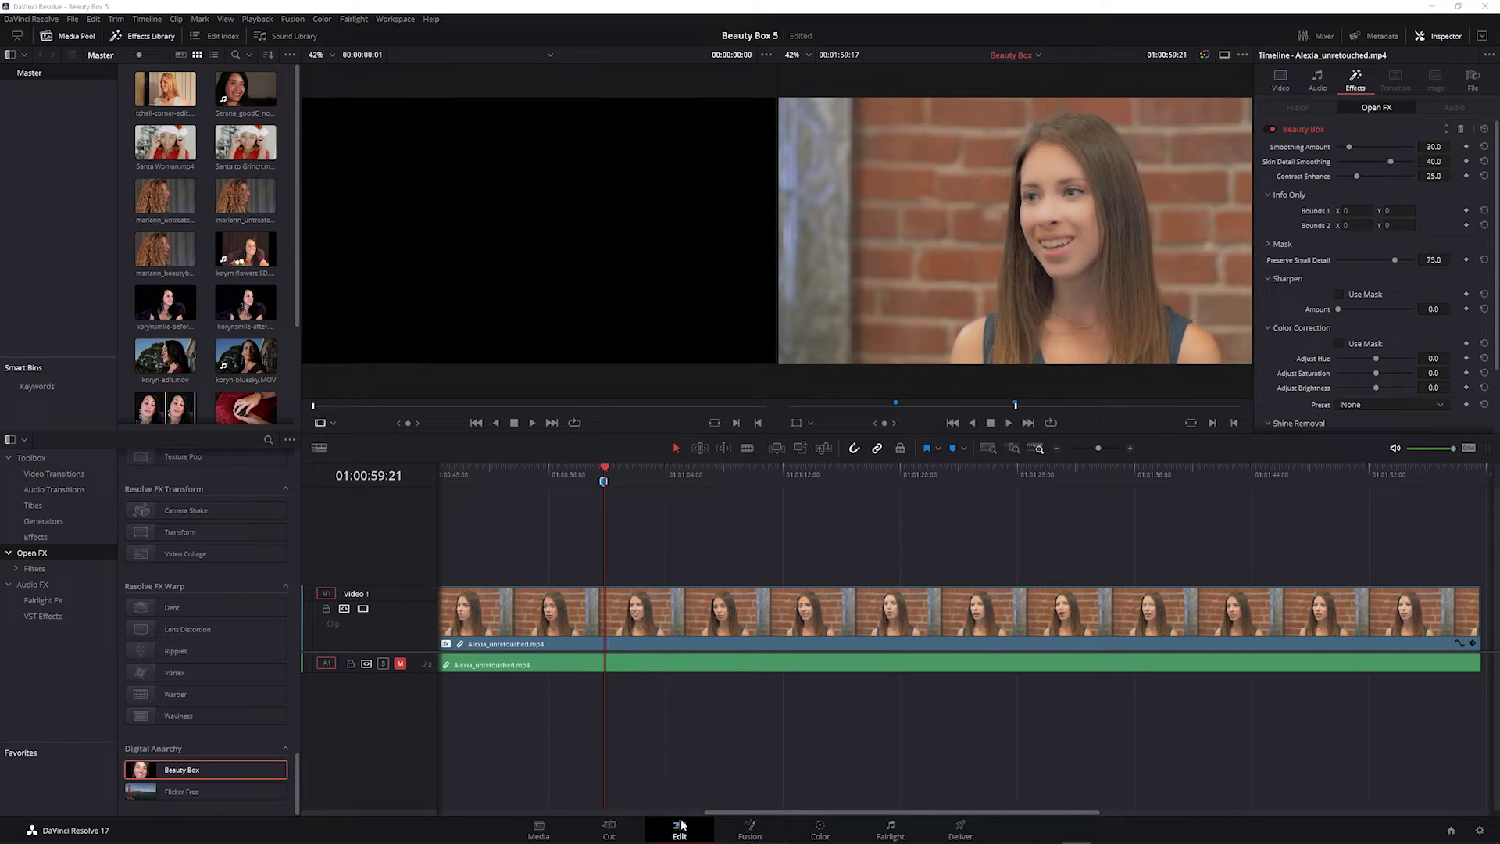
Step: On the Color page, add serial node 02 and drag Beauty Box from Open FX onto it
left_click(826, 824)
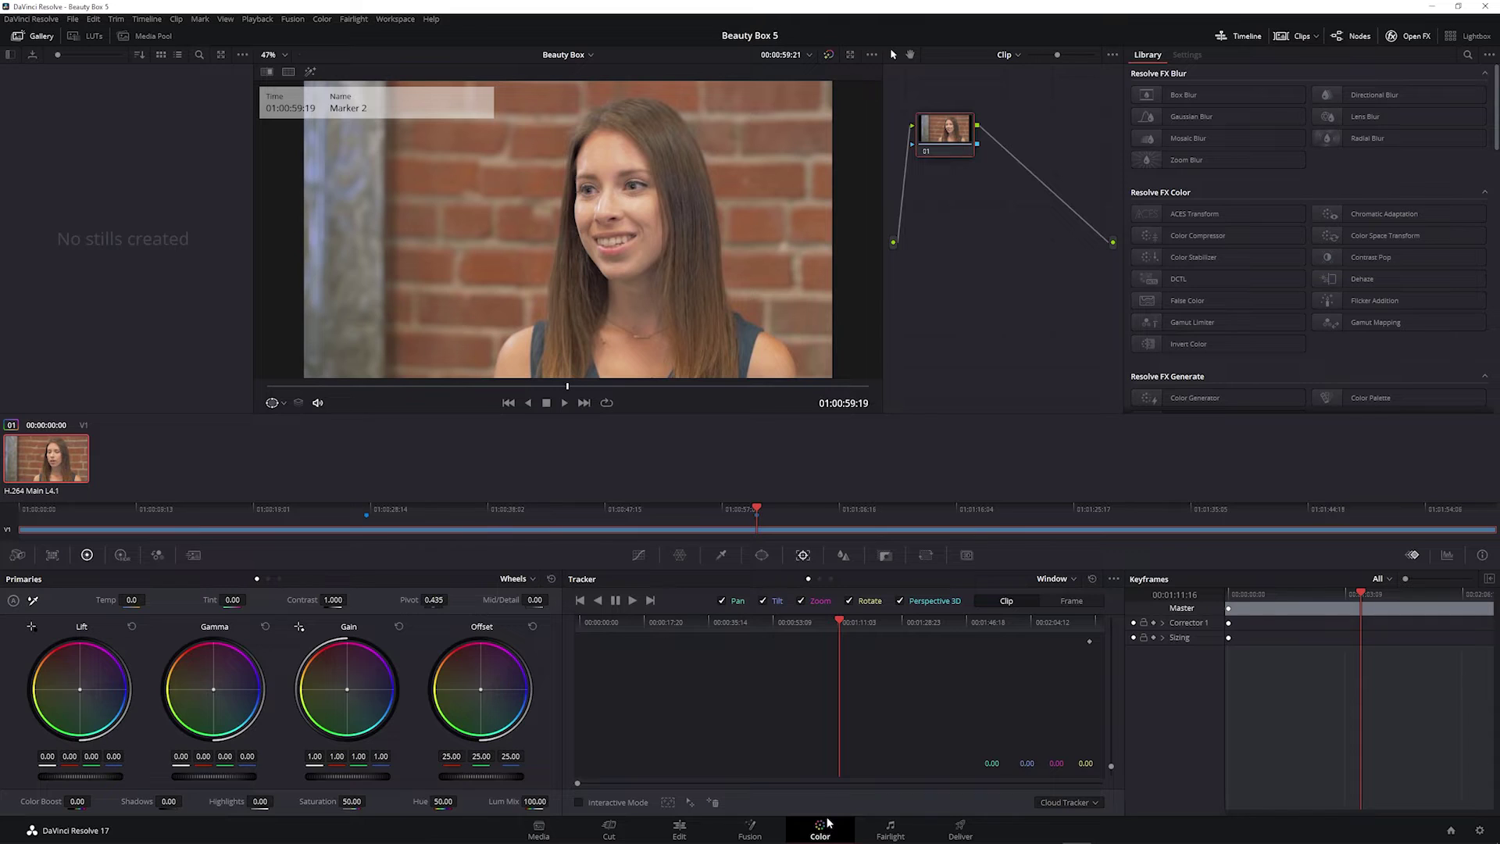
left_click(322, 19)
mouse_move(364, 35)
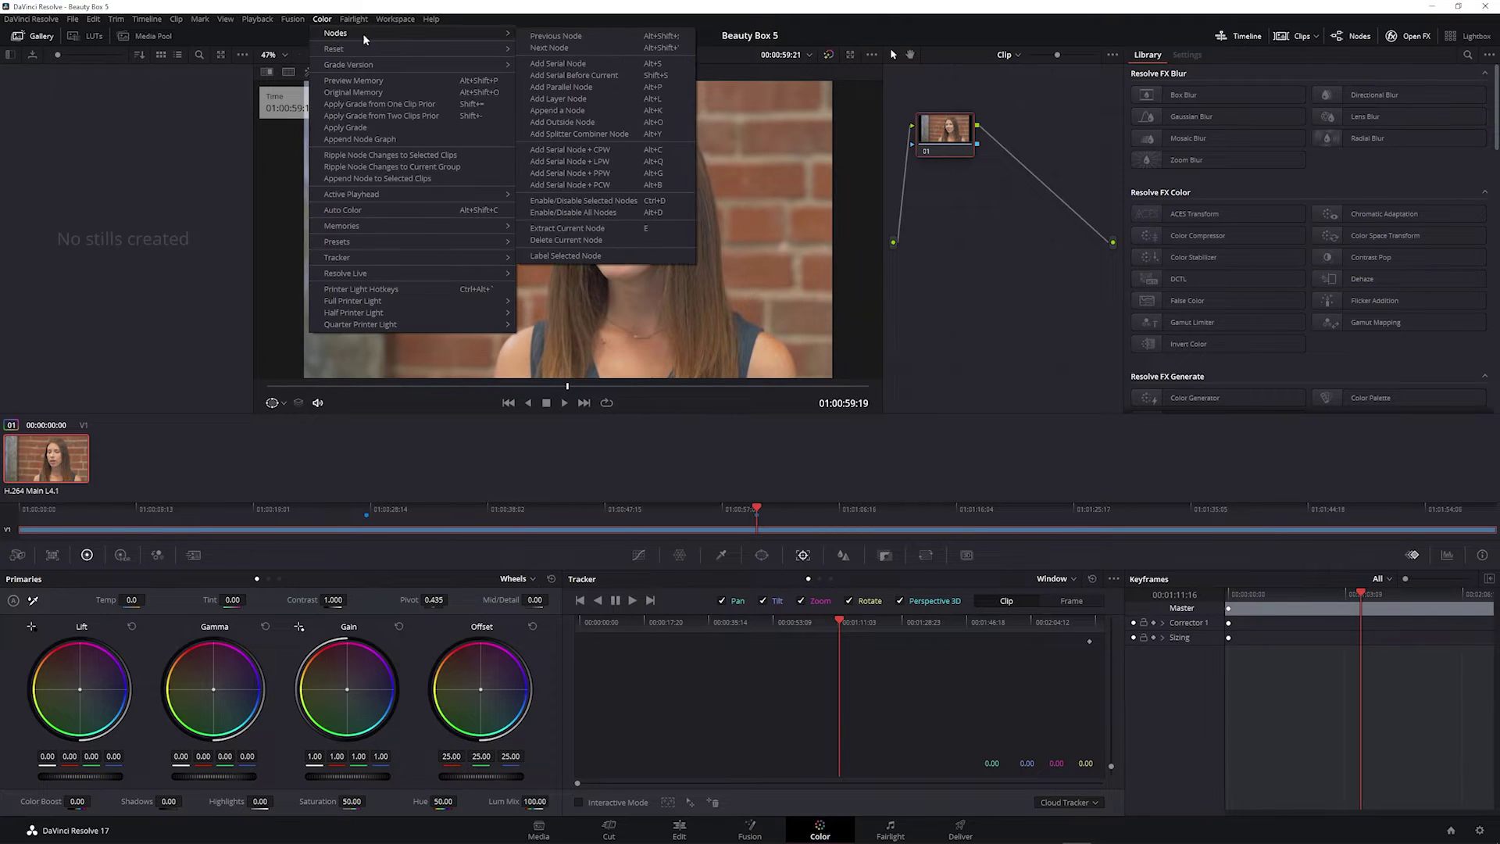
left_click(557, 64)
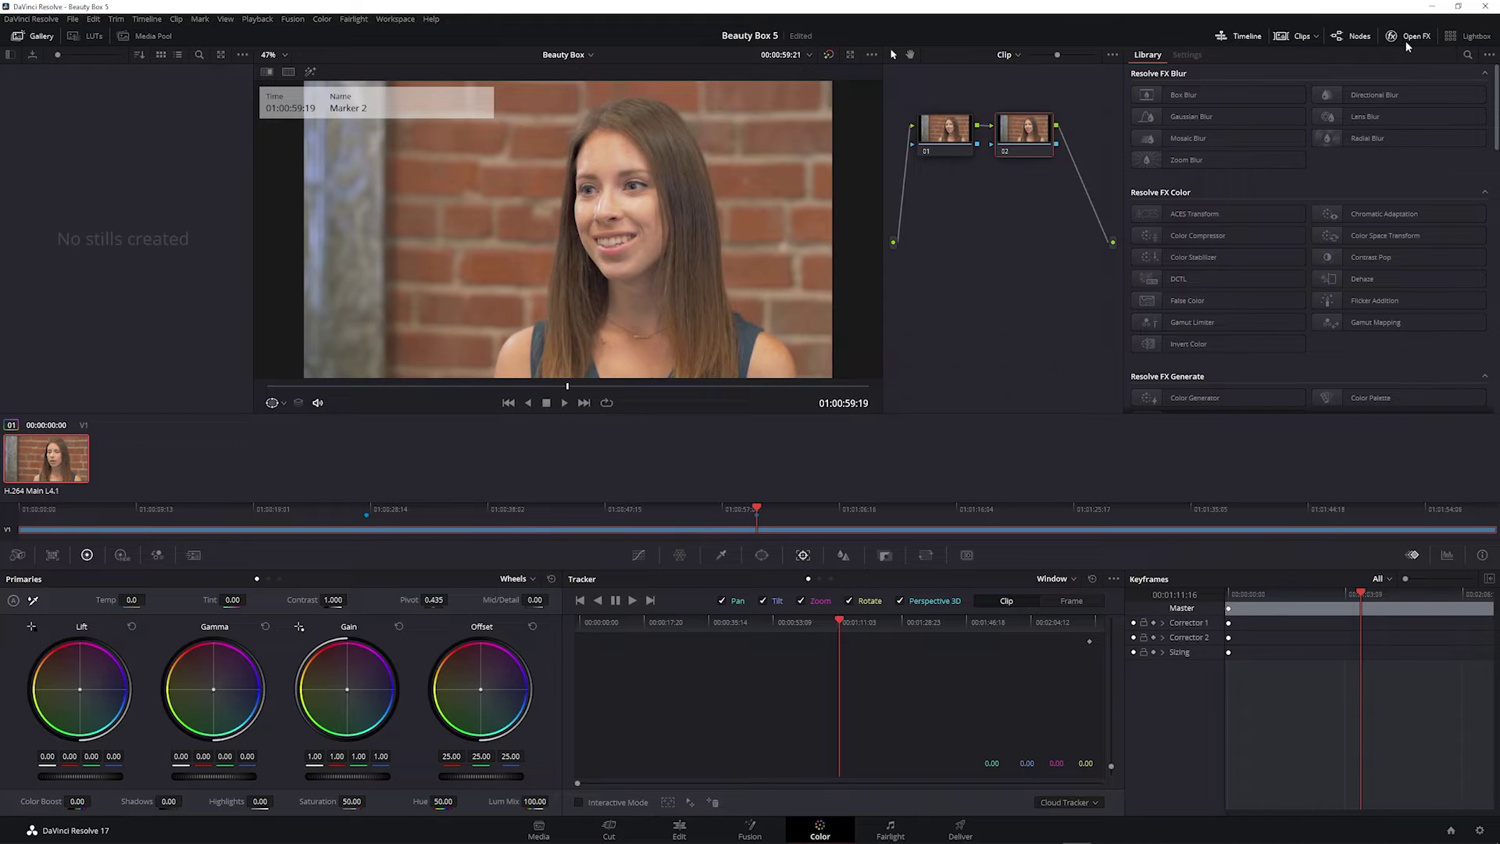
scroll(1219, 312, "down", 10)
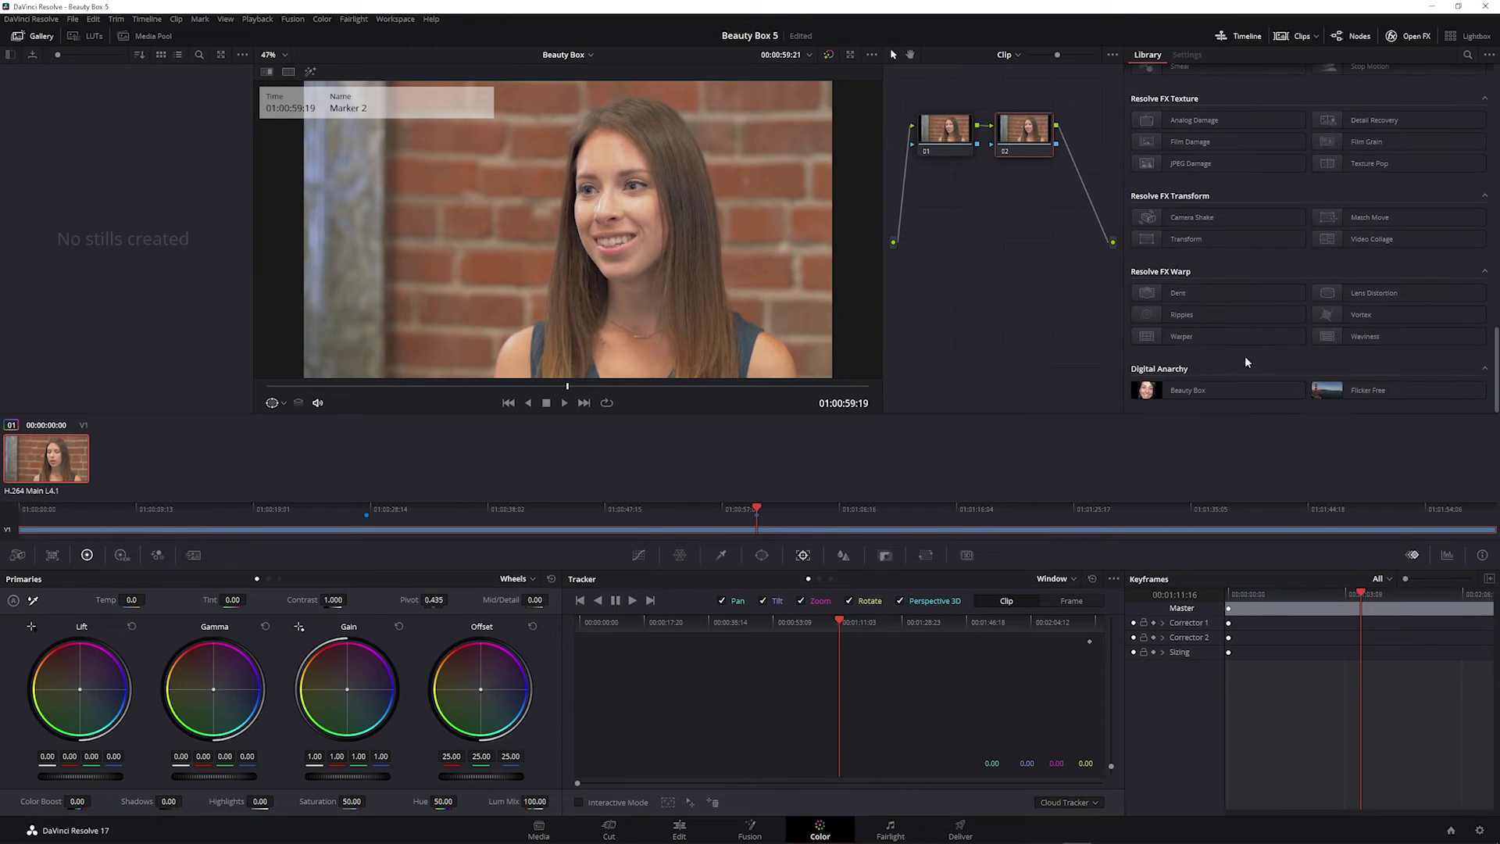
left_click_drag(1183, 388, 1018, 137)
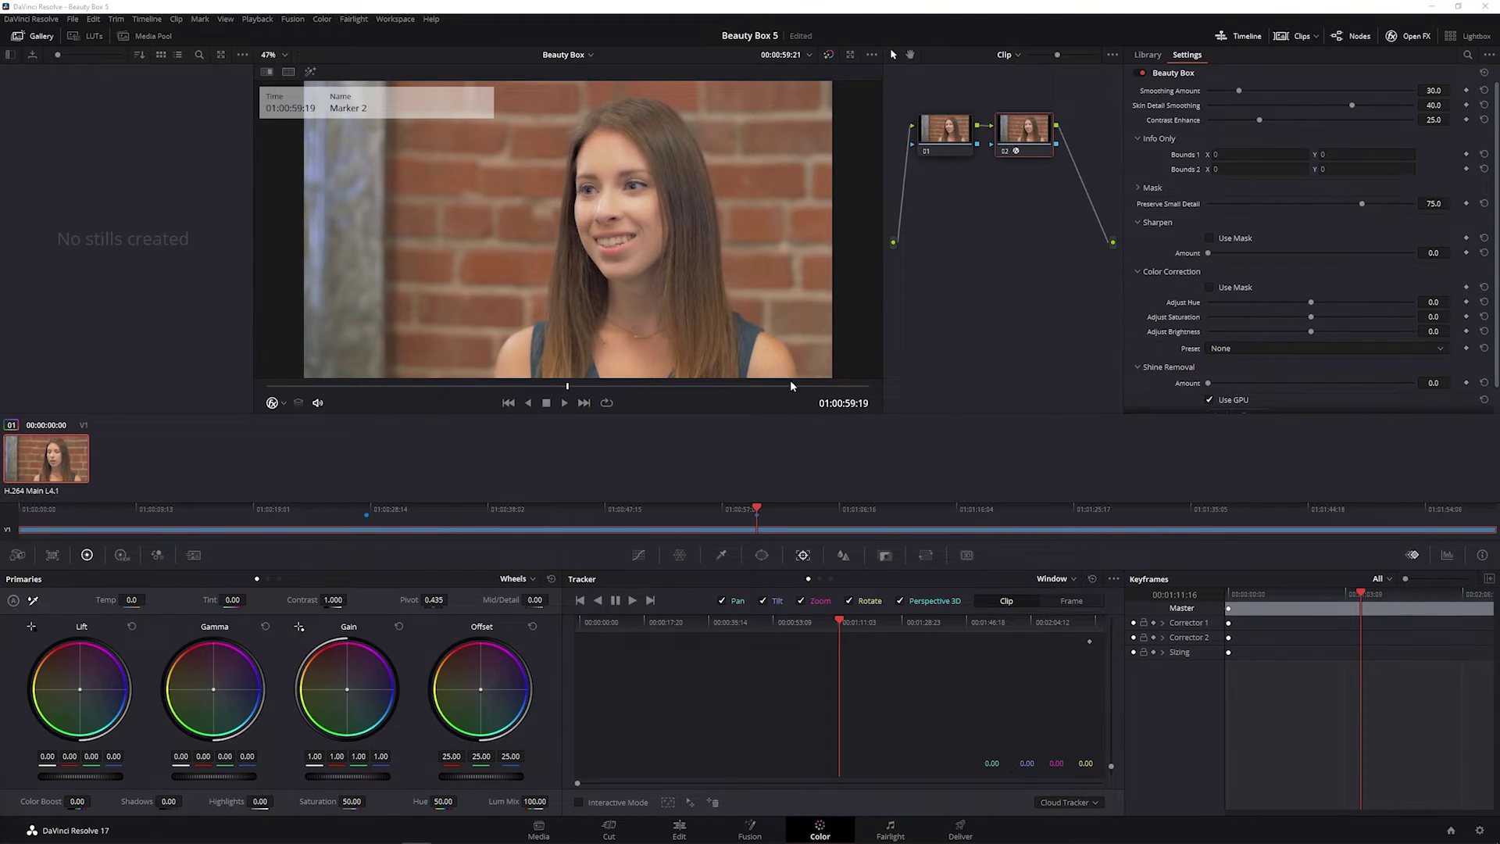
scroll(1285, 246, "down", 1)
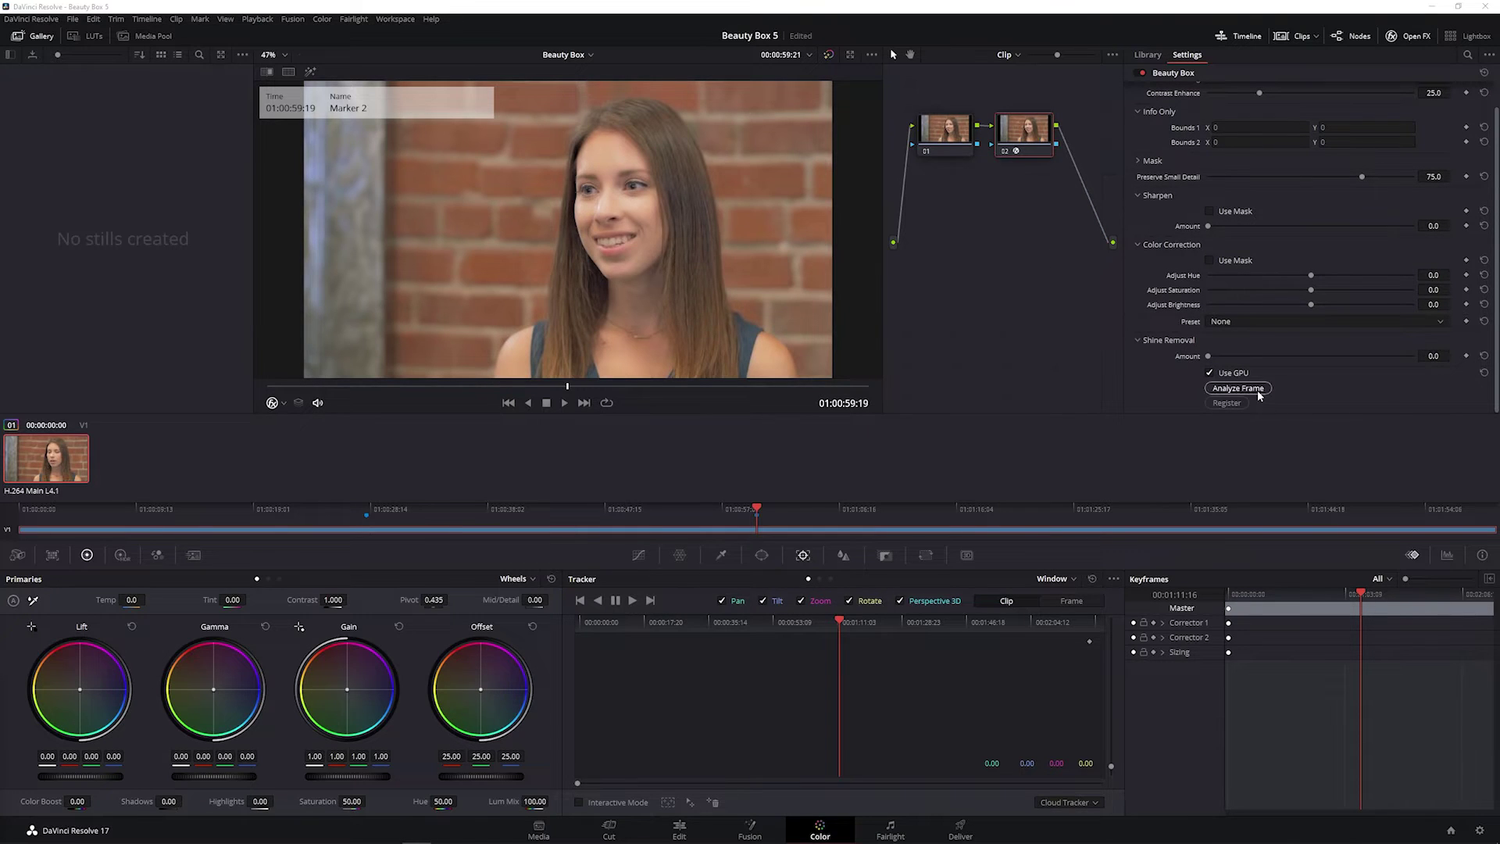
Step: Run Analyze Frame to fill in Beauty Box's skin-tone bounds, then expand the Mask section
left_click(1259, 391)
left_click(1259, 390)
scroll(1366, 360, "up", 1)
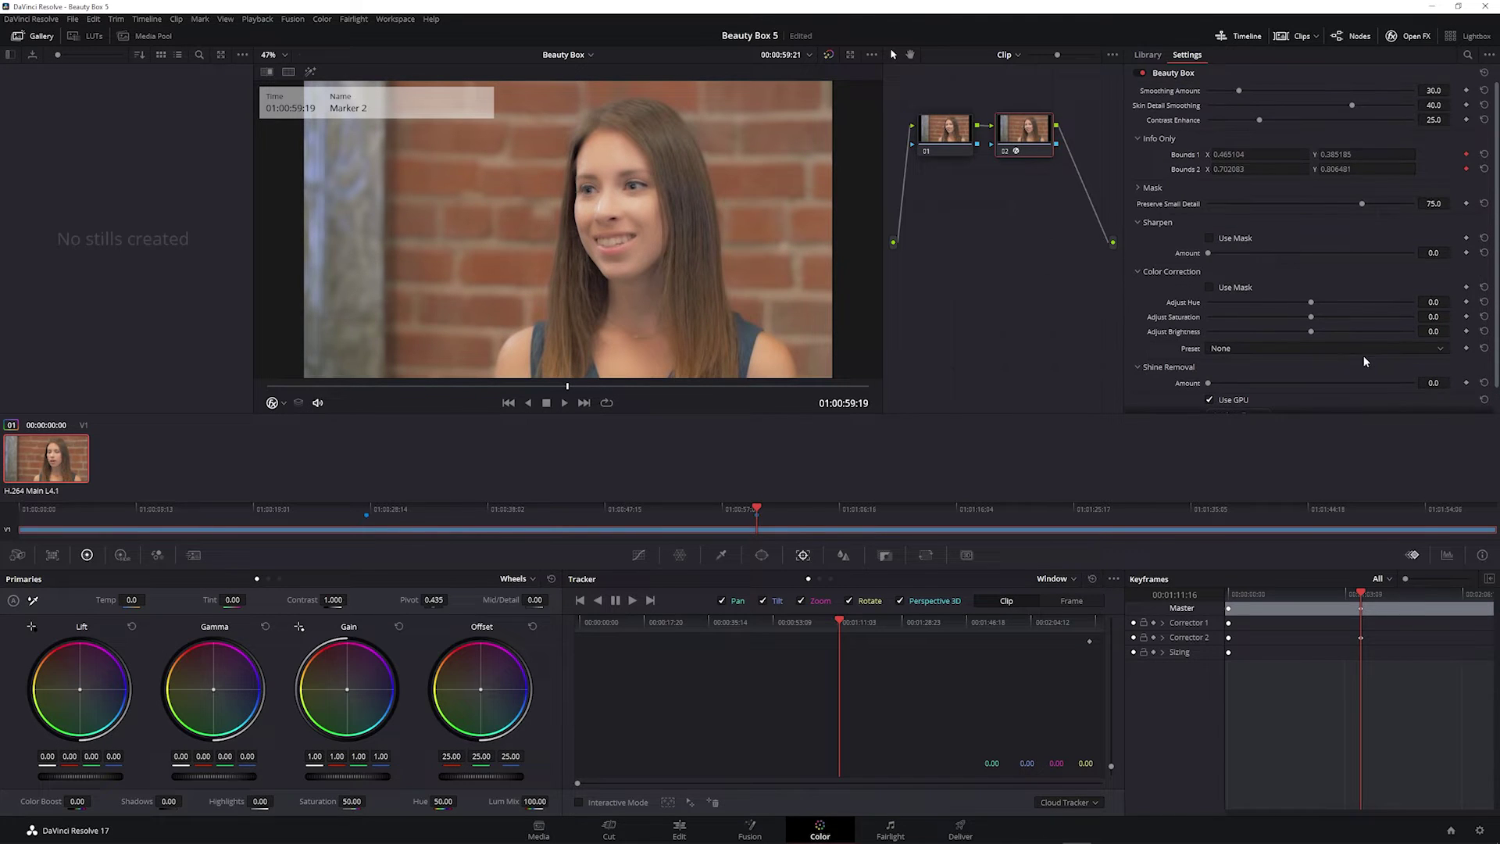
left_click(1137, 188)
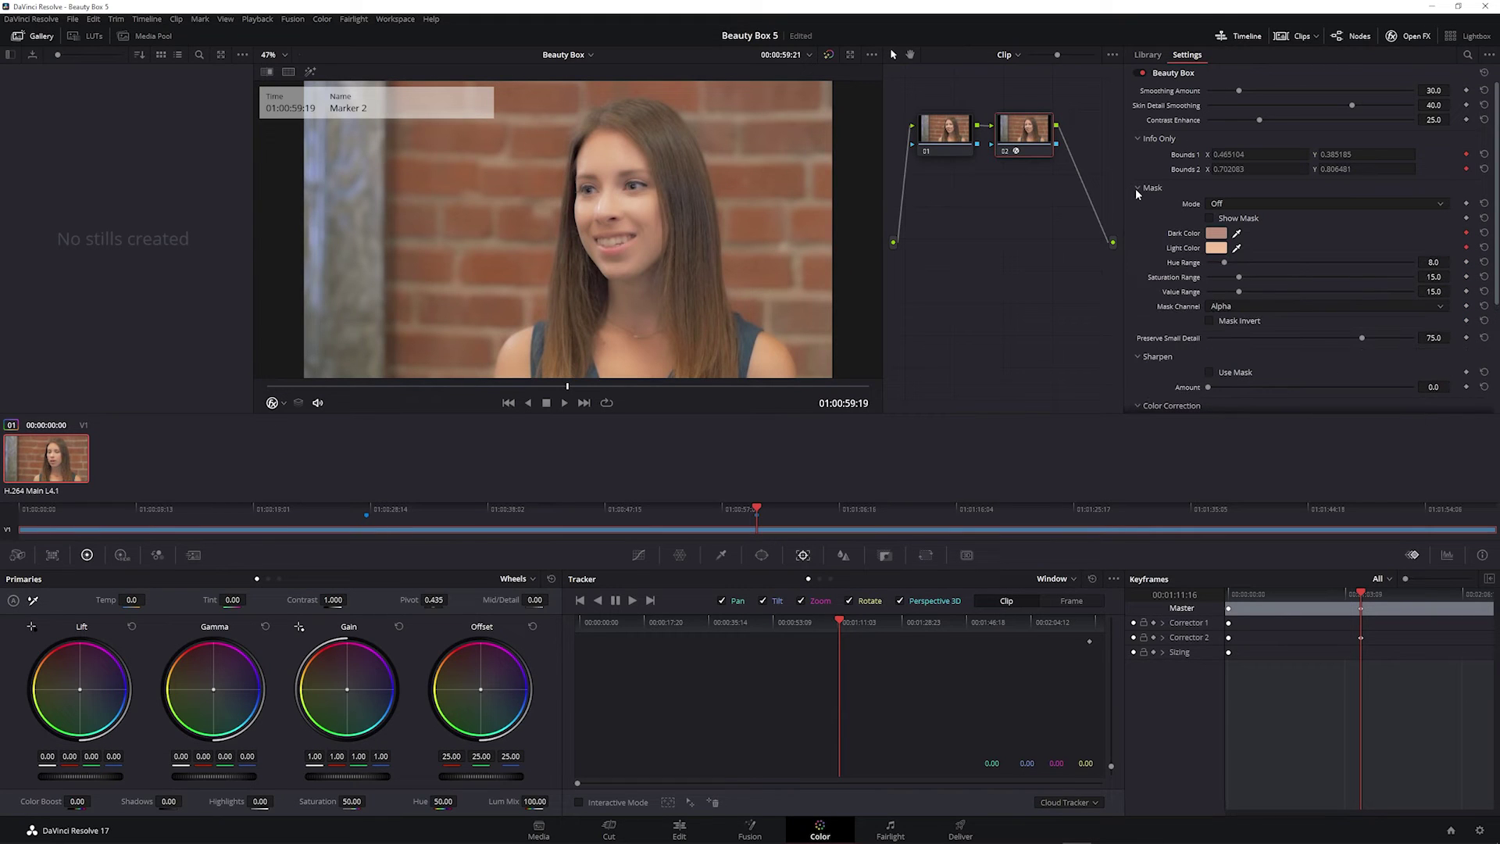
Step: Turn Show Mask on to view the black-and-white skin matte, then turn it off again
left_click(1210, 219)
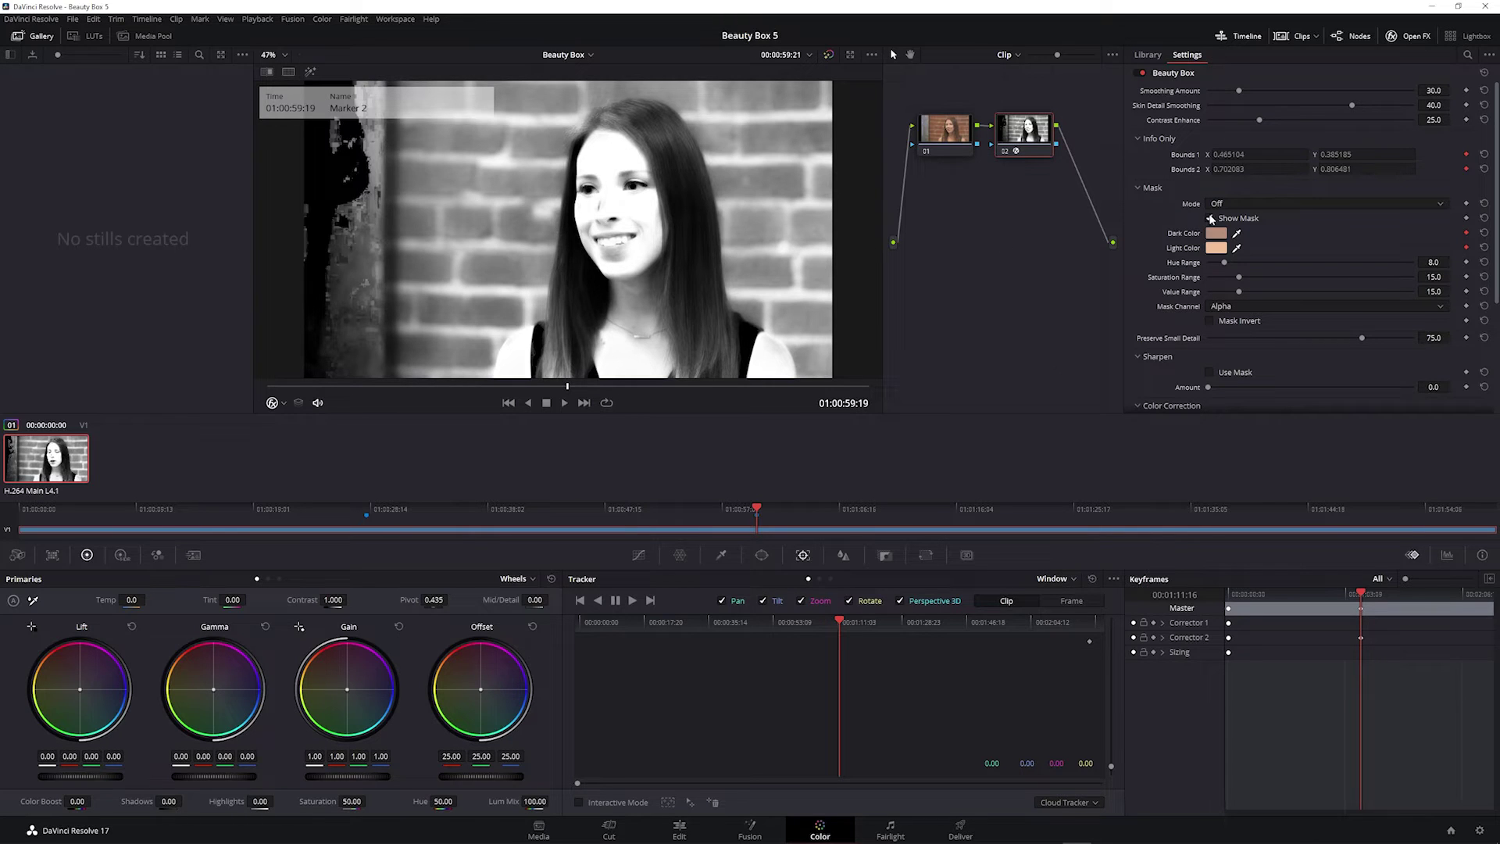
left_click(1210, 219)
Step: Switch the mask Mode between Set Color and Add Color, finishing on Set Color
left_click(1263, 204)
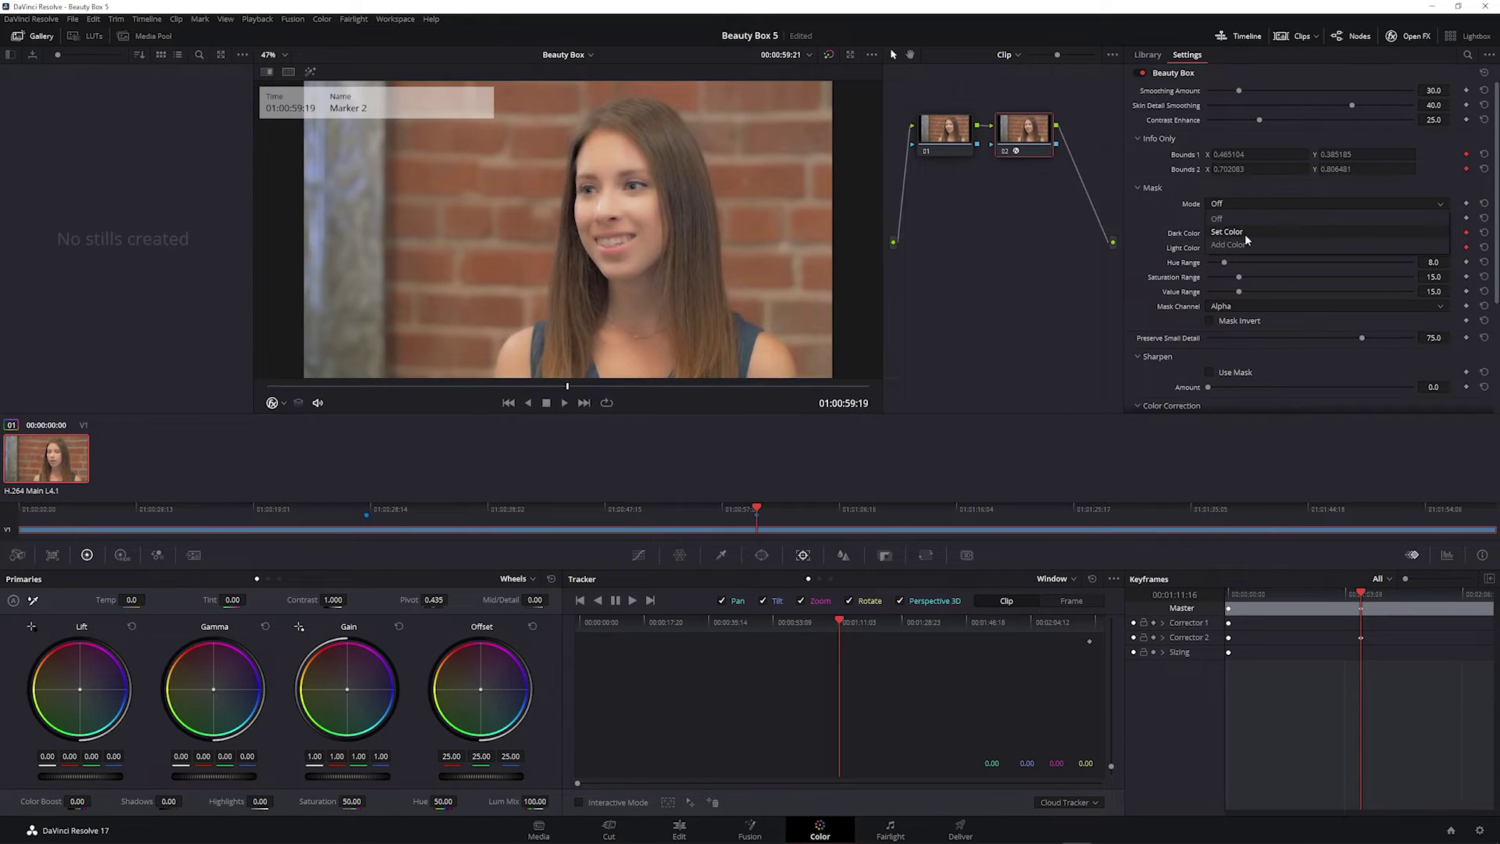
left_click(1247, 235)
left_click(1238, 204)
left_click(1237, 220)
left_click(1237, 205)
left_click(1247, 233)
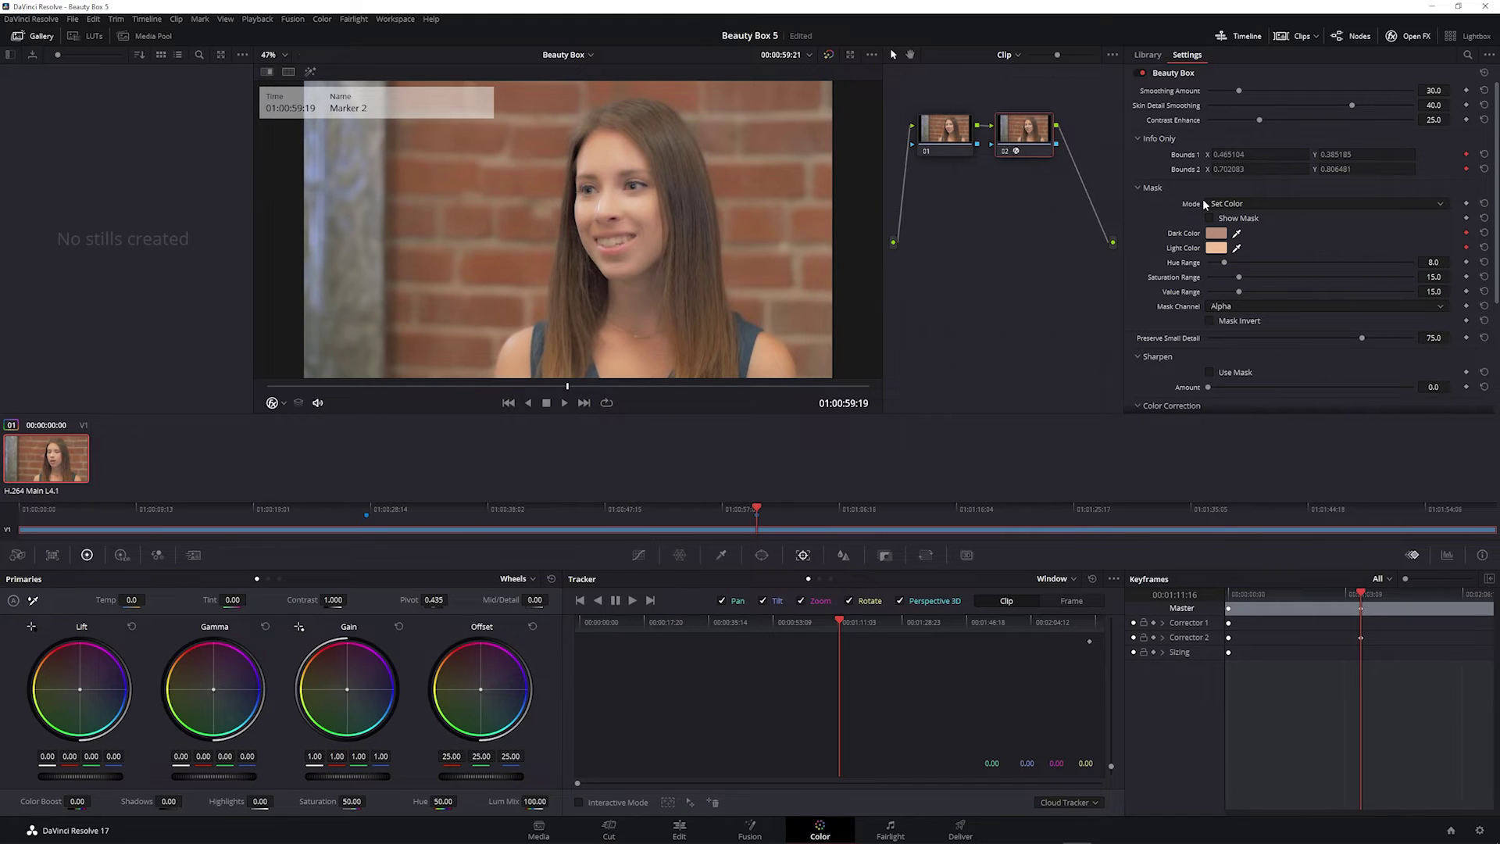
scroll(1238, 205, "up", 1)
Step: Re-pick the Dark and Light skin colours from her face and turn Show Mask on
left_click(629, 155)
left_click(627, 155)
left_click(1212, 219)
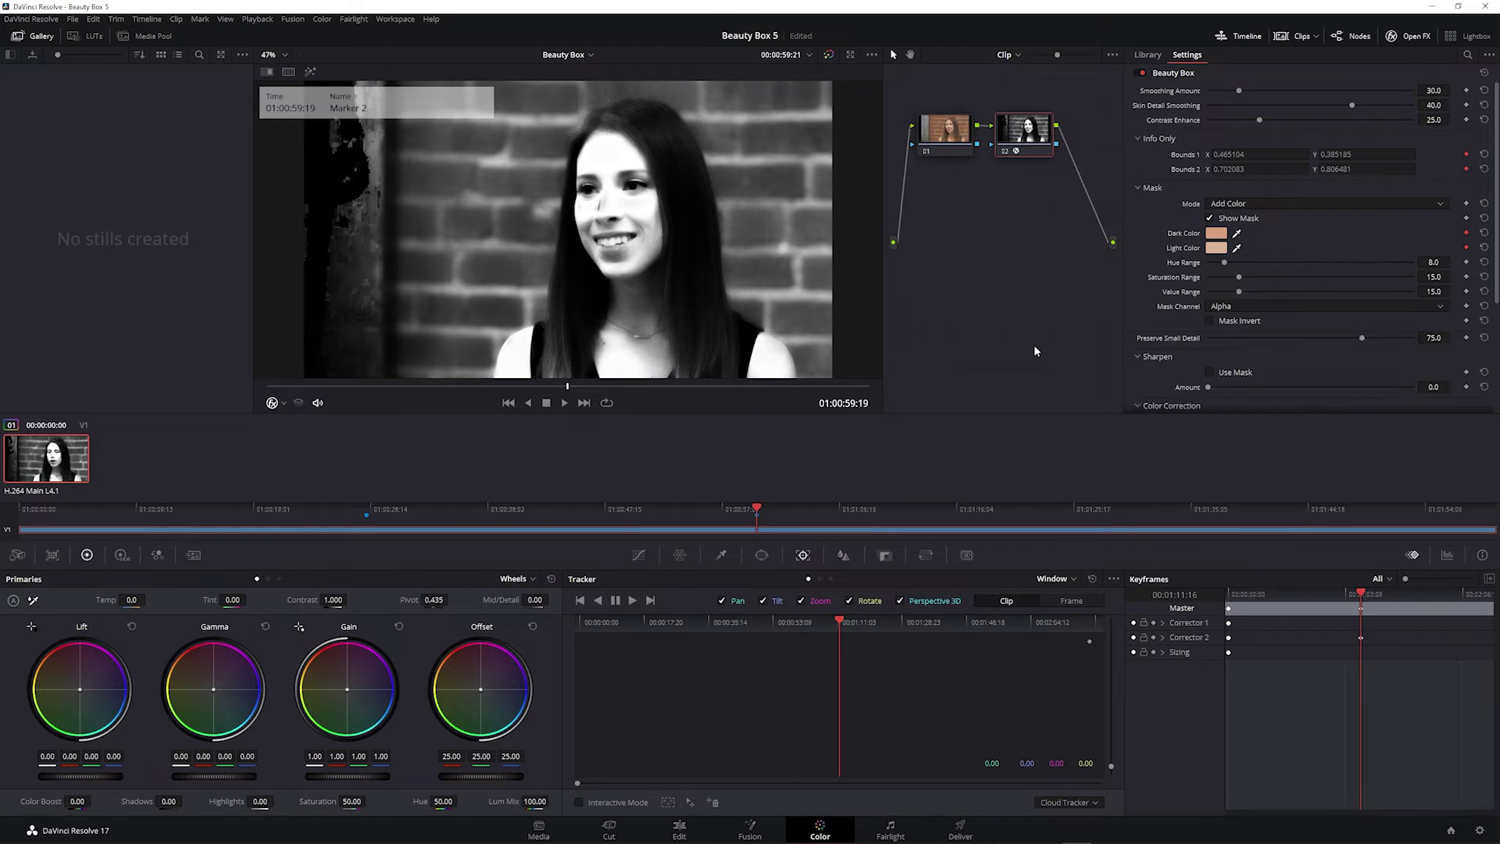
Step: Keep Mask Mode on Add Color and narrow Hue 9.1, Saturation 9.9, Value 11.4 ranges
left_click(1398, 205)
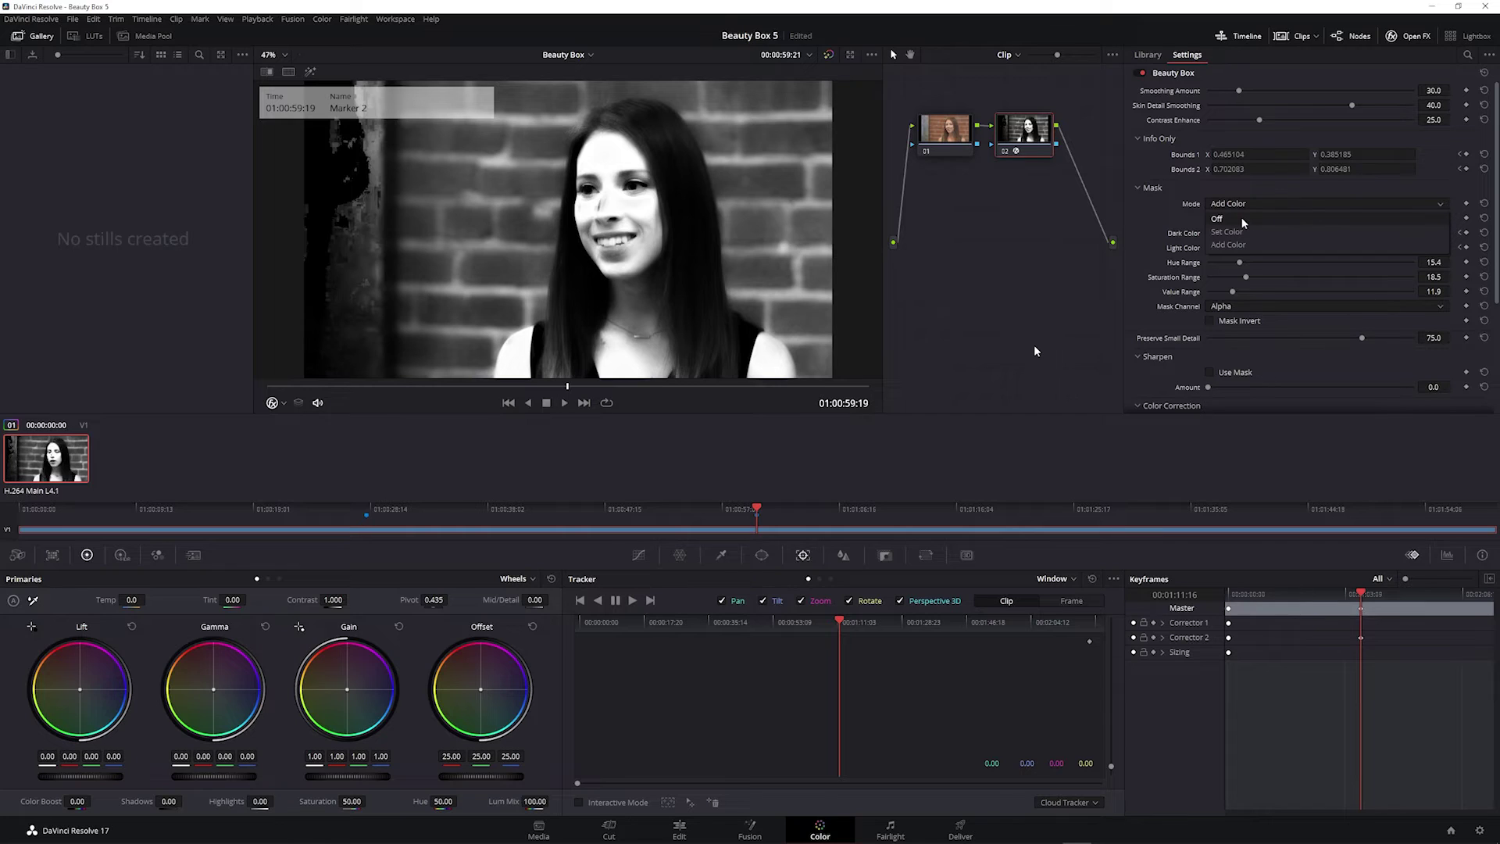
left_click(1233, 244)
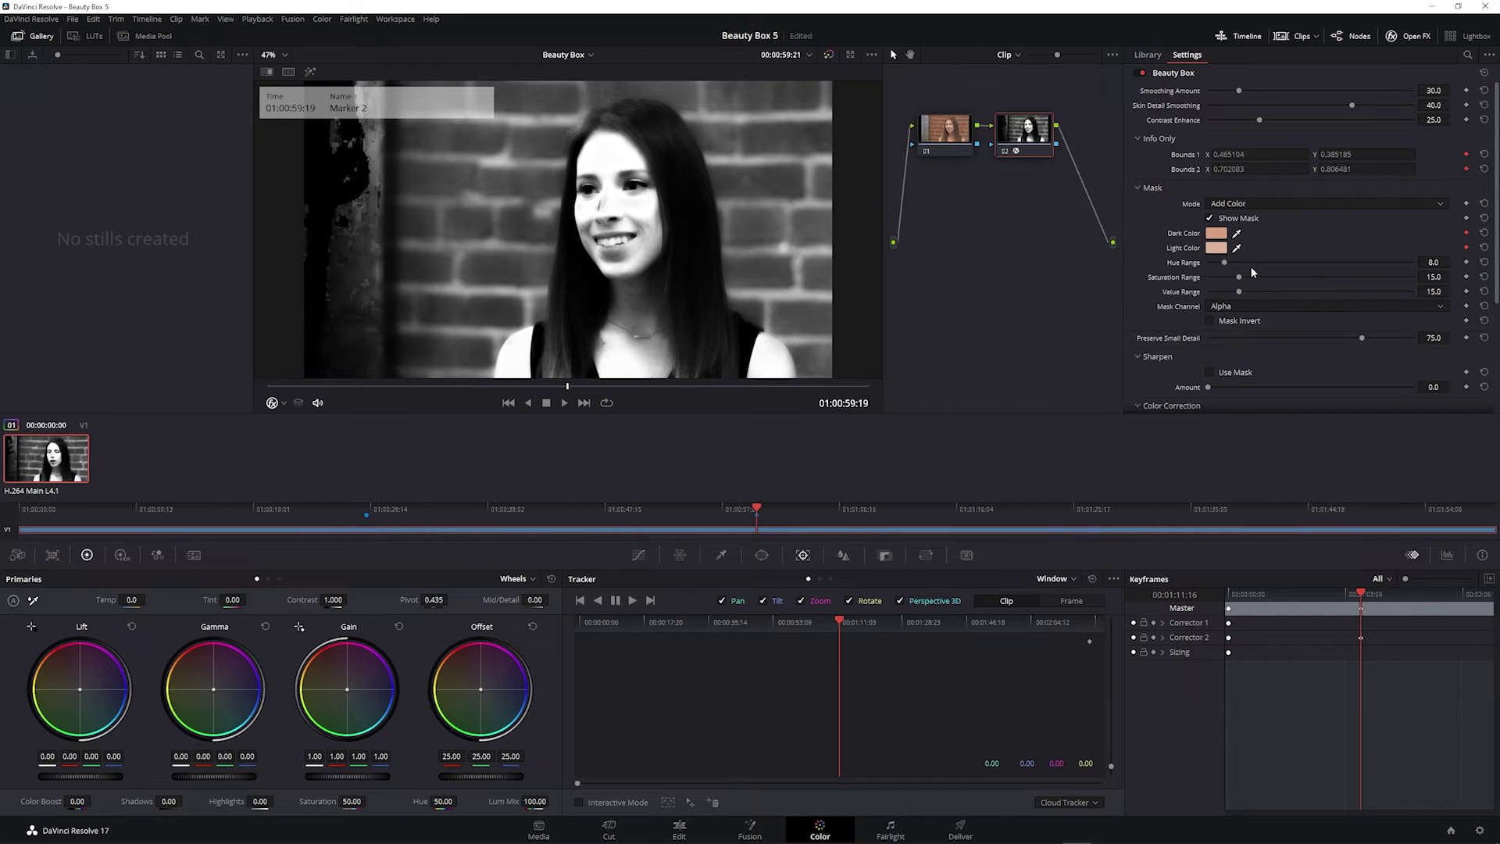
left_click_drag(1223, 263, 1222, 263)
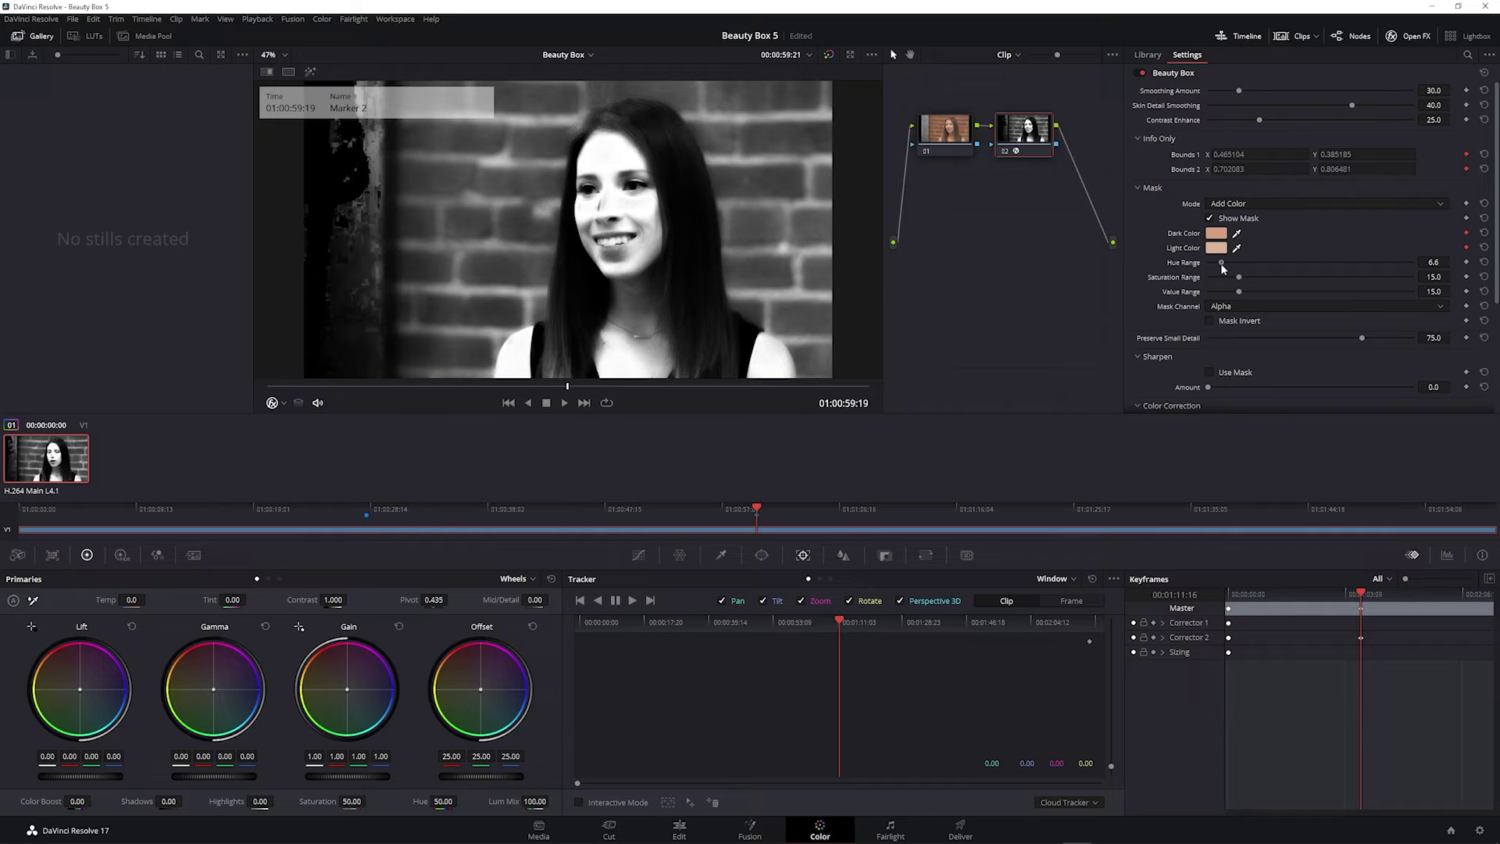
left_click_drag(1223, 268, 1222, 268)
left_click_drag(1230, 277, 1231, 292)
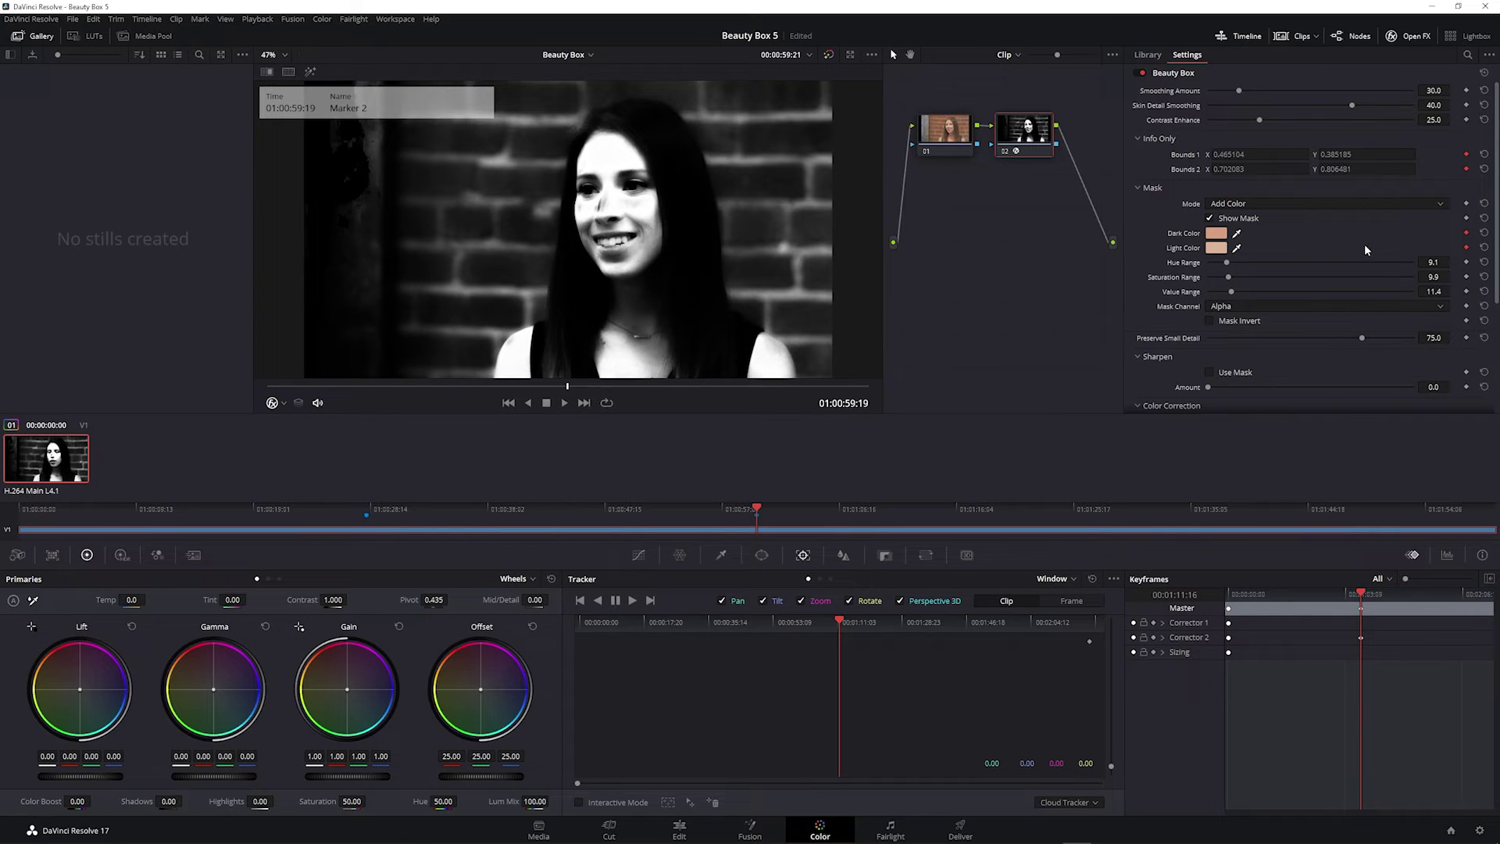
Step: Turn off Show Mask, set Smoothing Amount to 15 and raise Skin Detail Smoothing to 82.9
left_click(1198, 218)
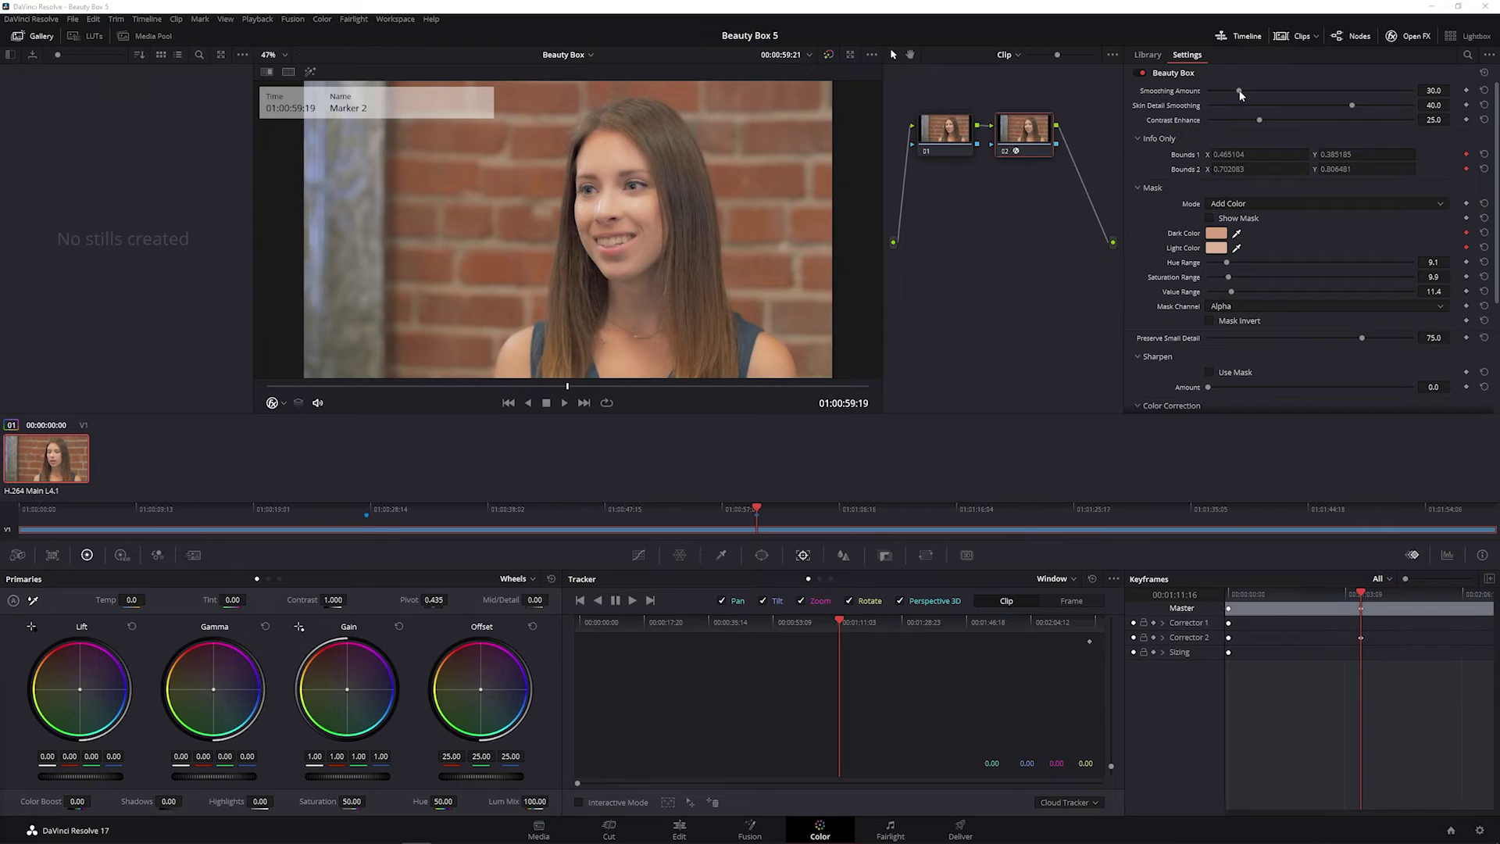
left_click_drag(1239, 91, 1367, 93)
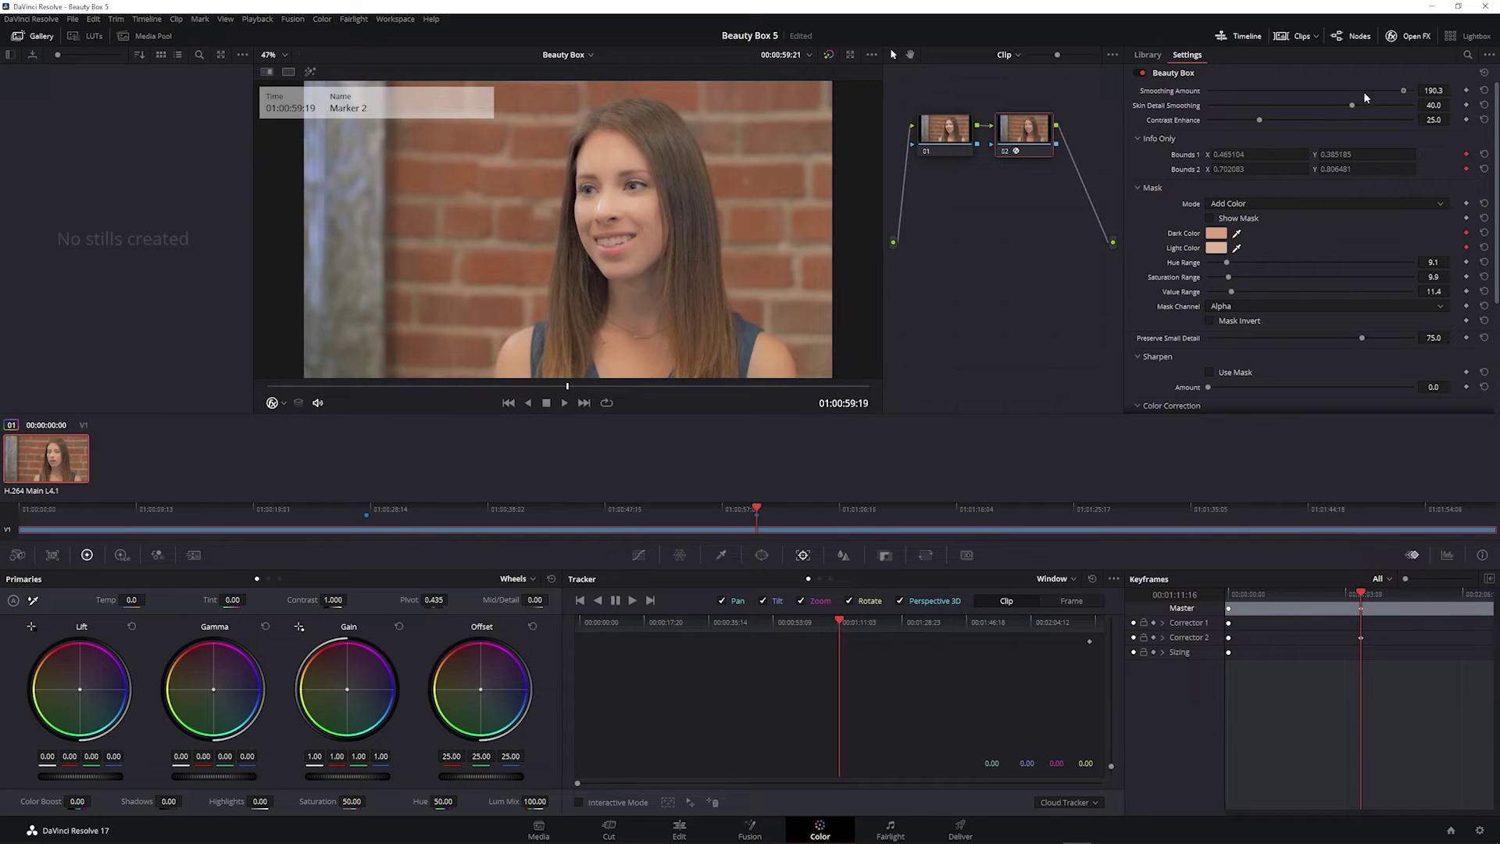
left_click_drag(1291, 93, 1264, 92)
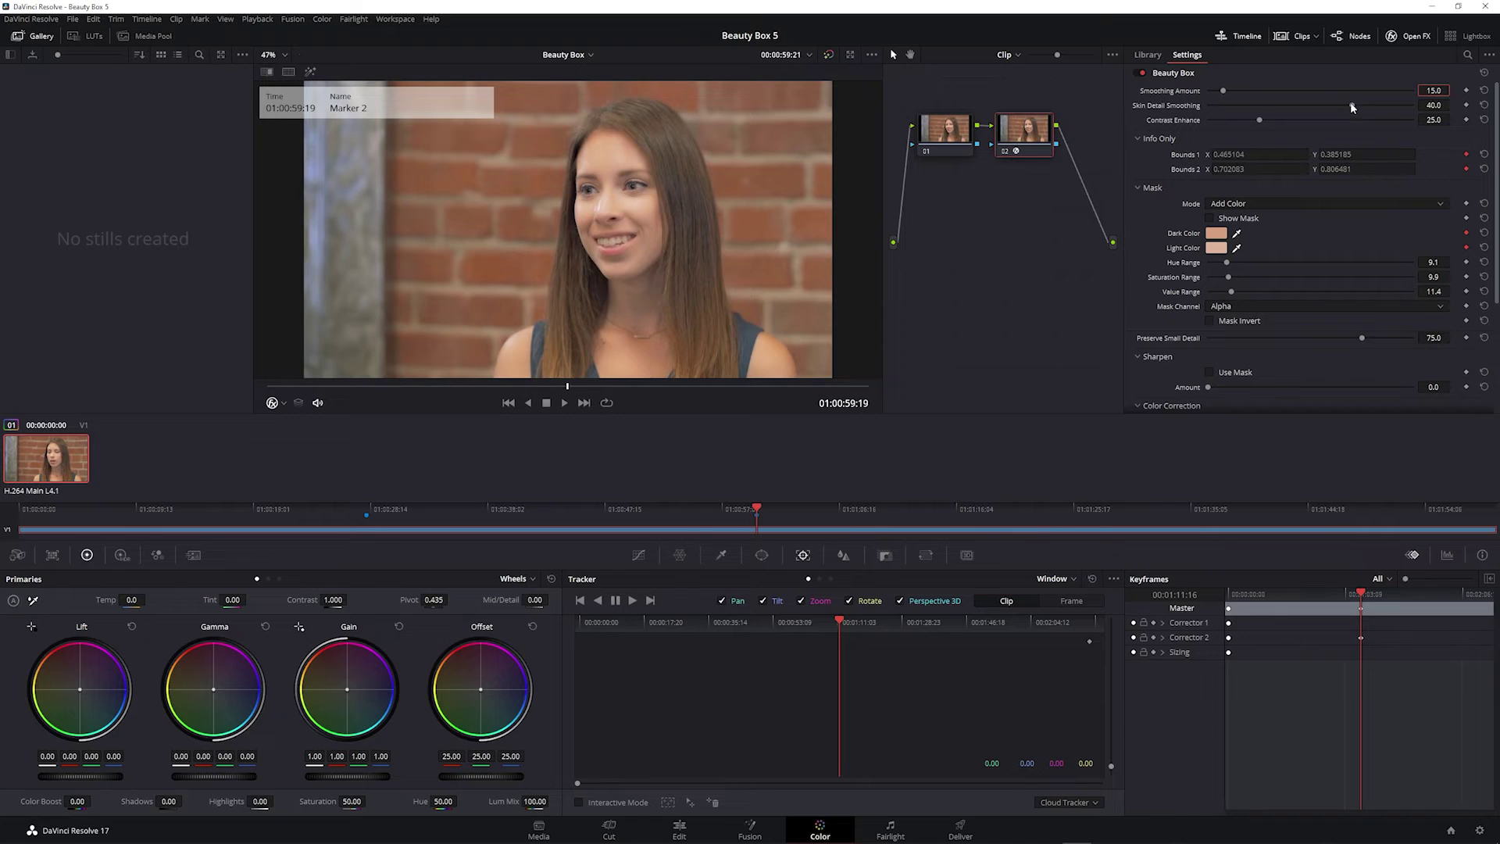
left_click_drag(1351, 105, 1391, 114)
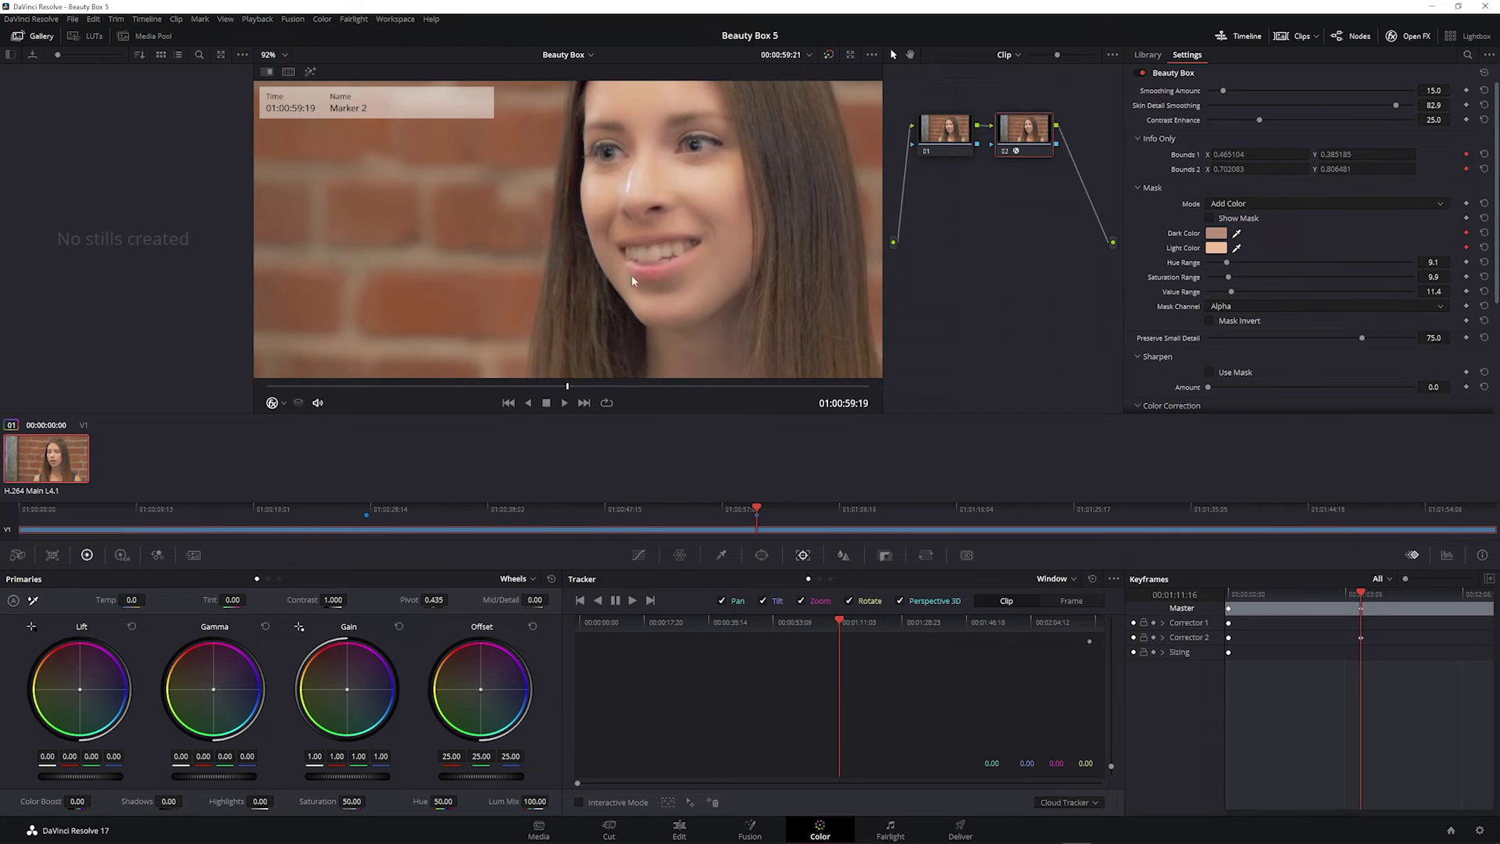
Step: Set Skin Detail Smoothing to 15.0, toggle node 02 off and on to compare, and undo a Contrast Enhance tweak
left_click_drag(1373, 109, 1320, 104)
key("ctrl+d")
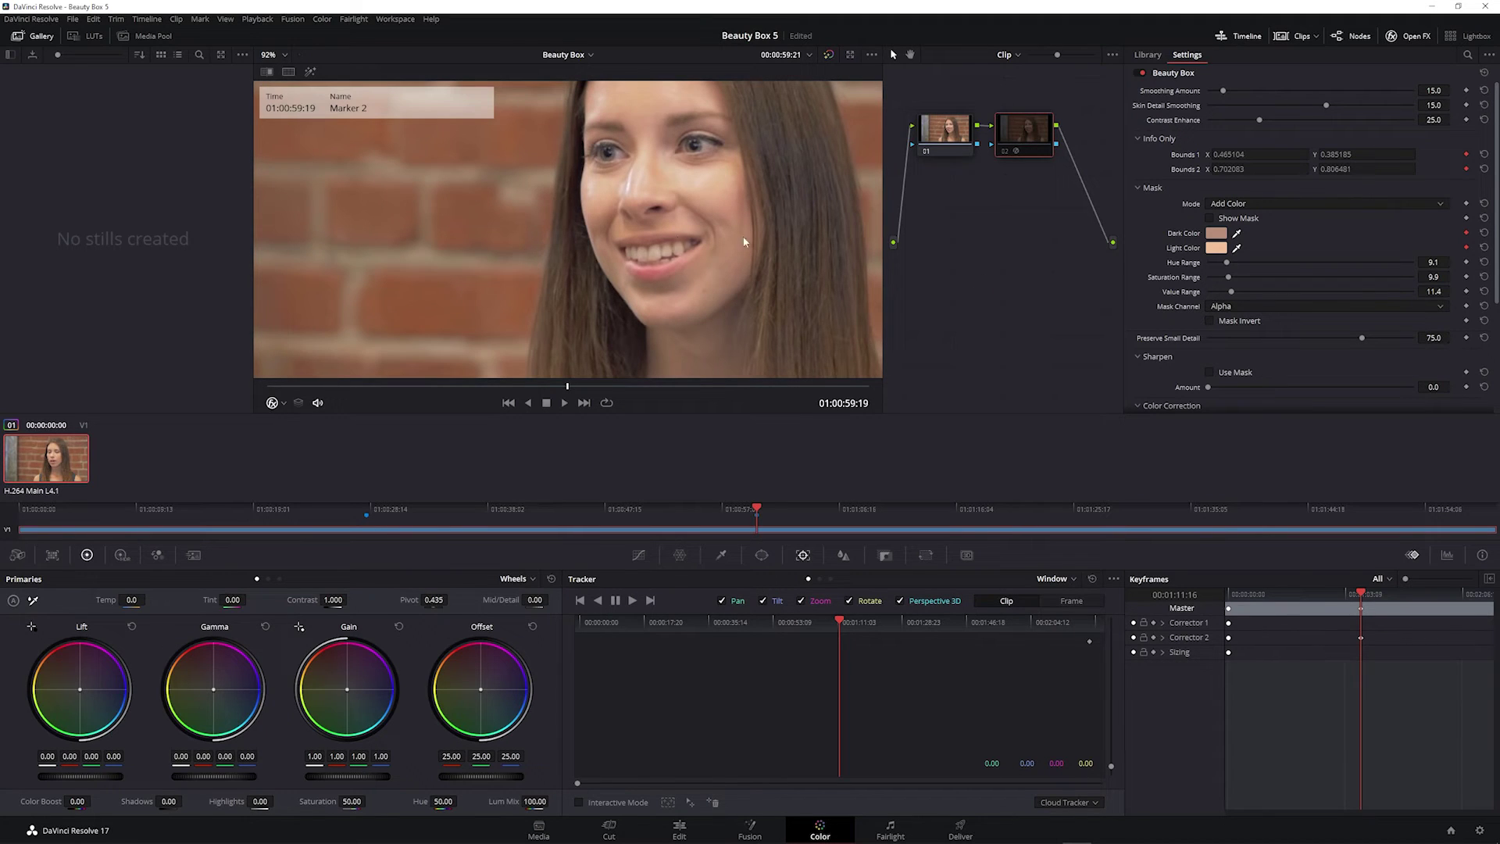
key("ctrl+d")
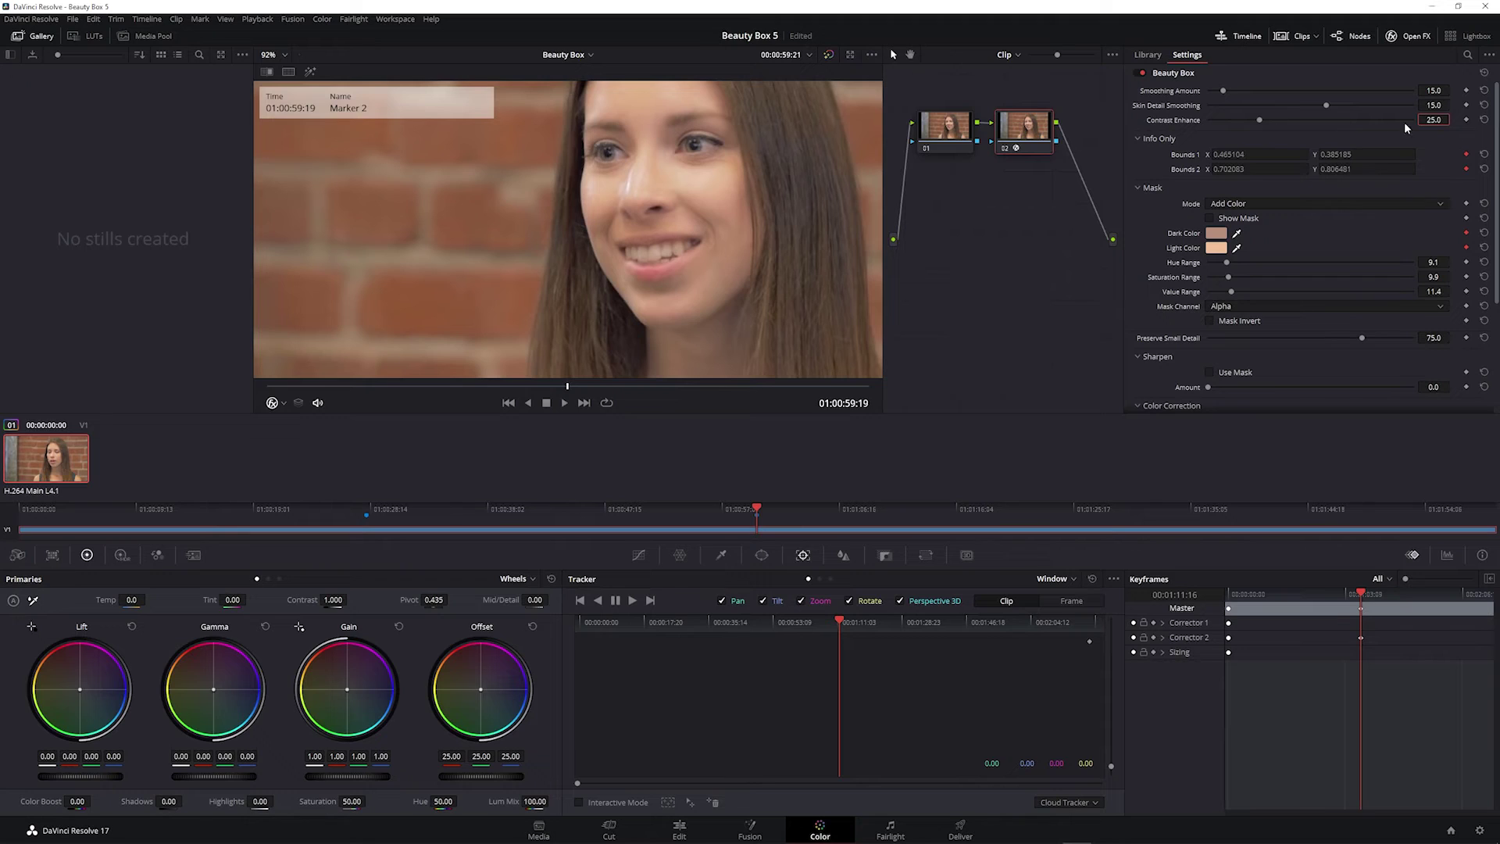
left_click_drag(1259, 120, 1261, 120)
key("ctrl+z")
Step: Turn Sharpen Use Mask on and then off again
scroll(1148, 280, "down", 3)
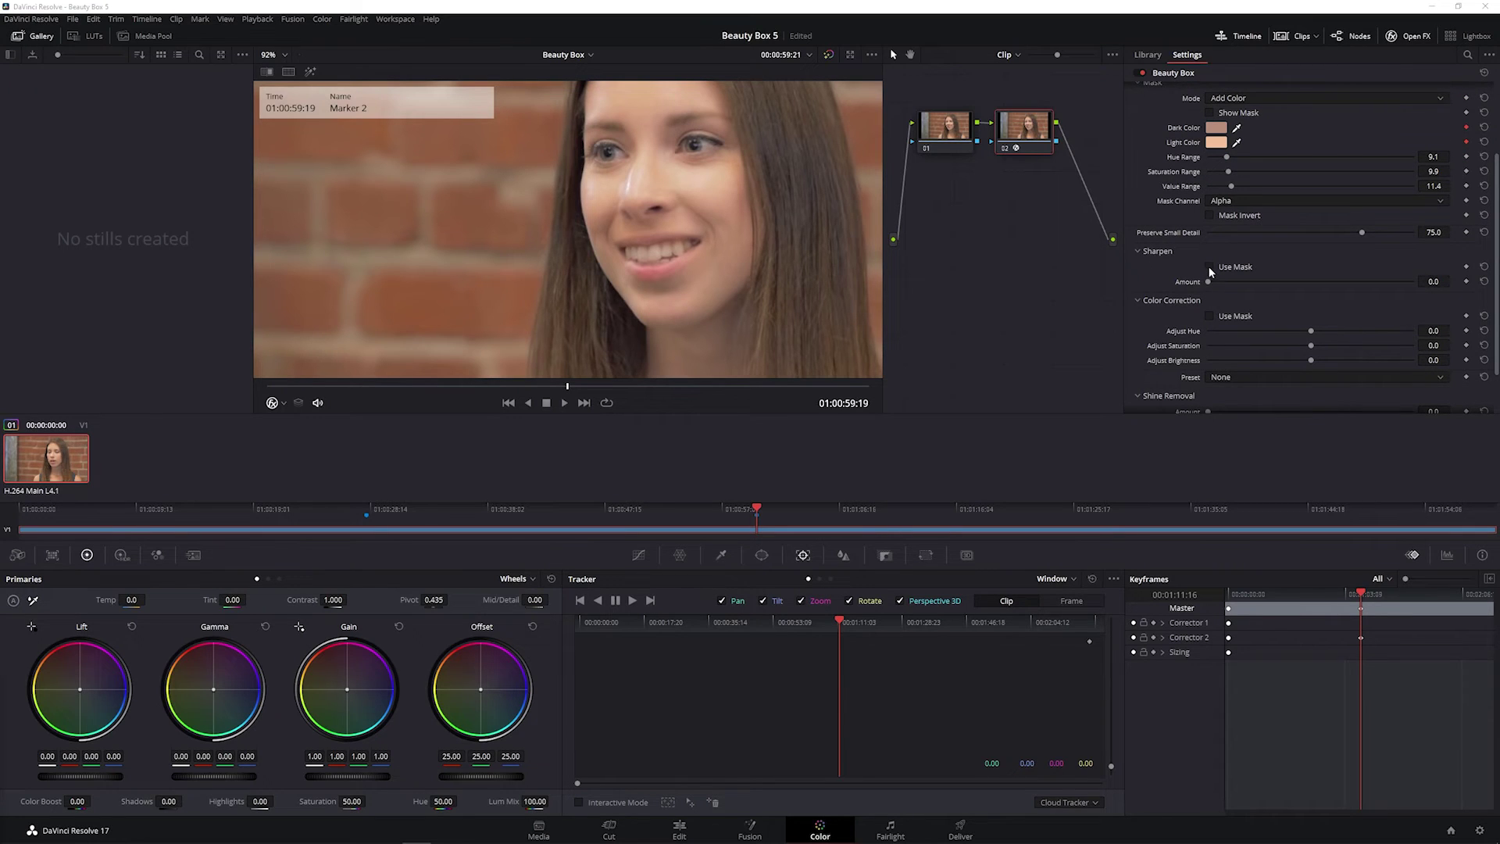
left_click(1209, 268)
left_click(1210, 267)
Step: Restrict colour correction to the skin mask, test Adjust Brightness, and pick the Bordello preset
scroll(1156, 301, "down", 1)
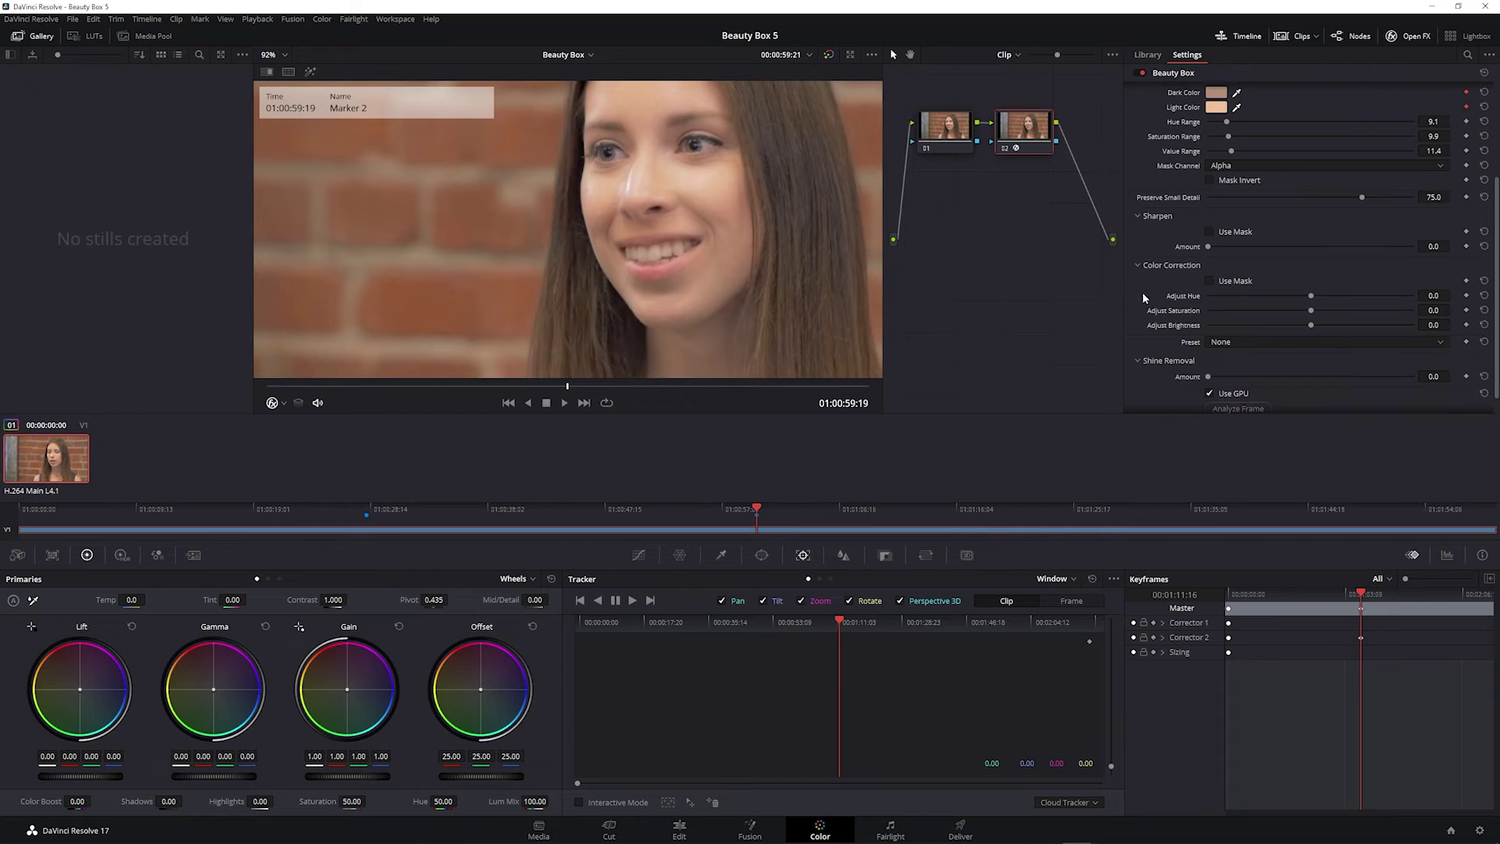
left_click(1210, 280)
left_click_drag(1329, 325, 1309, 322)
scroll(1281, 321, "down", 1)
left_click(1236, 321)
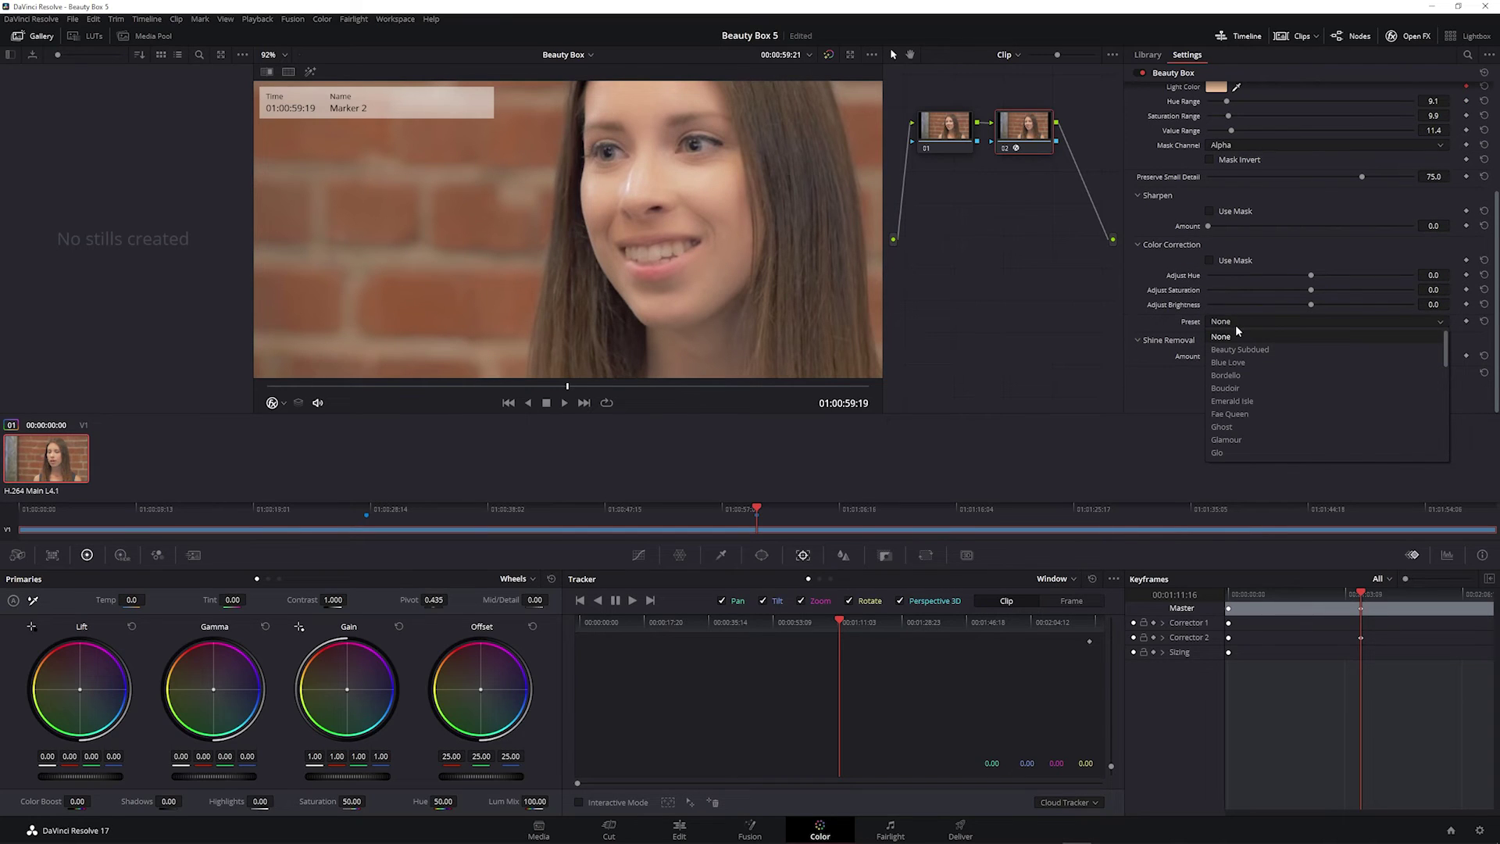
key("Escape")
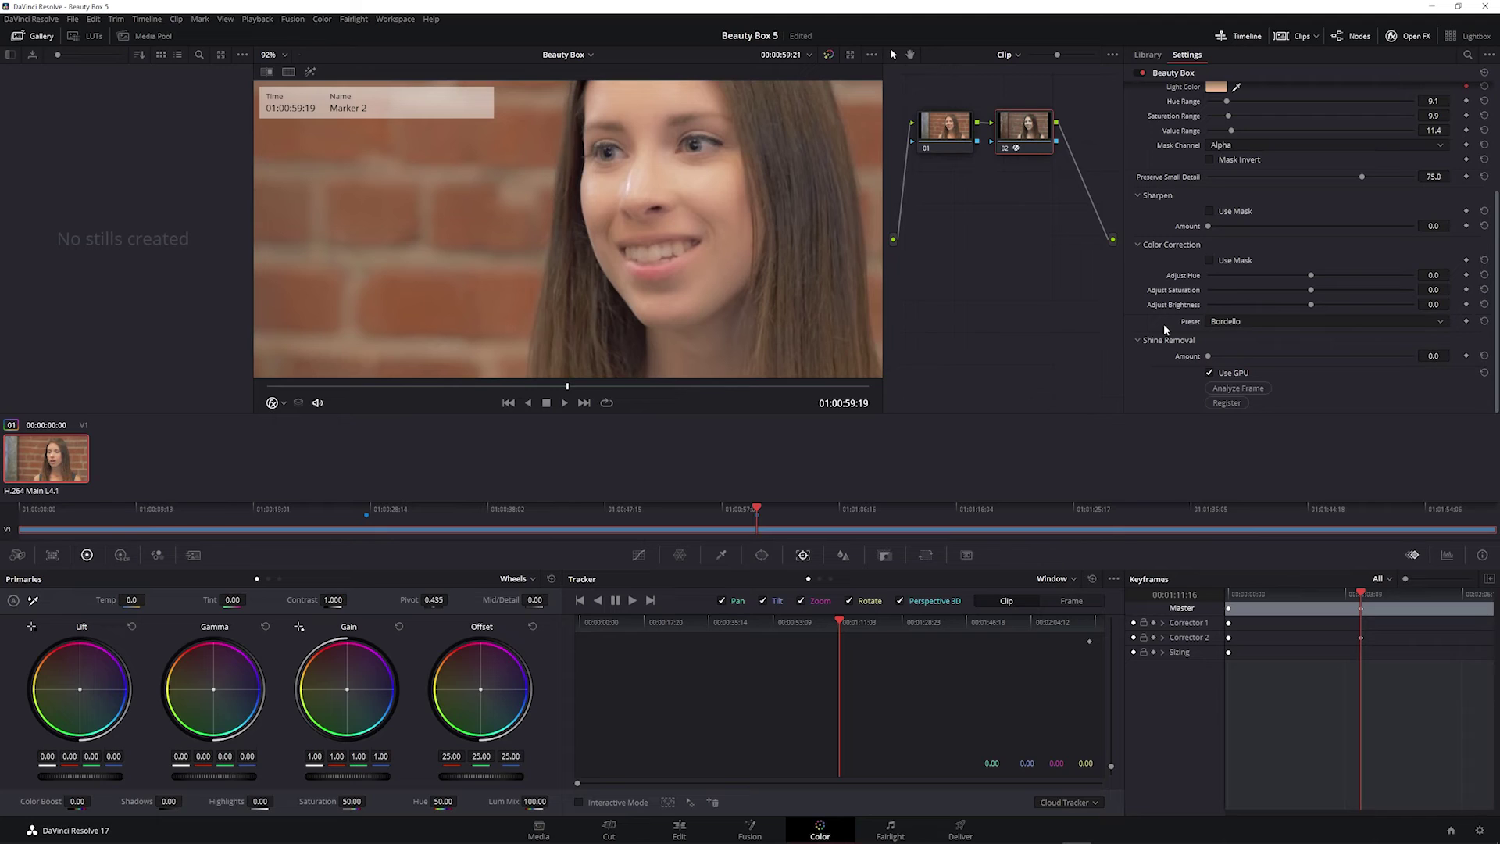
Step: Reset the colour preset to None, raise Shine Removal to about 97, and show the mask preview
left_click(1483, 322)
left_click_drag(1208, 356, 1210, 356)
left_click_drag(1305, 357, 1305, 356)
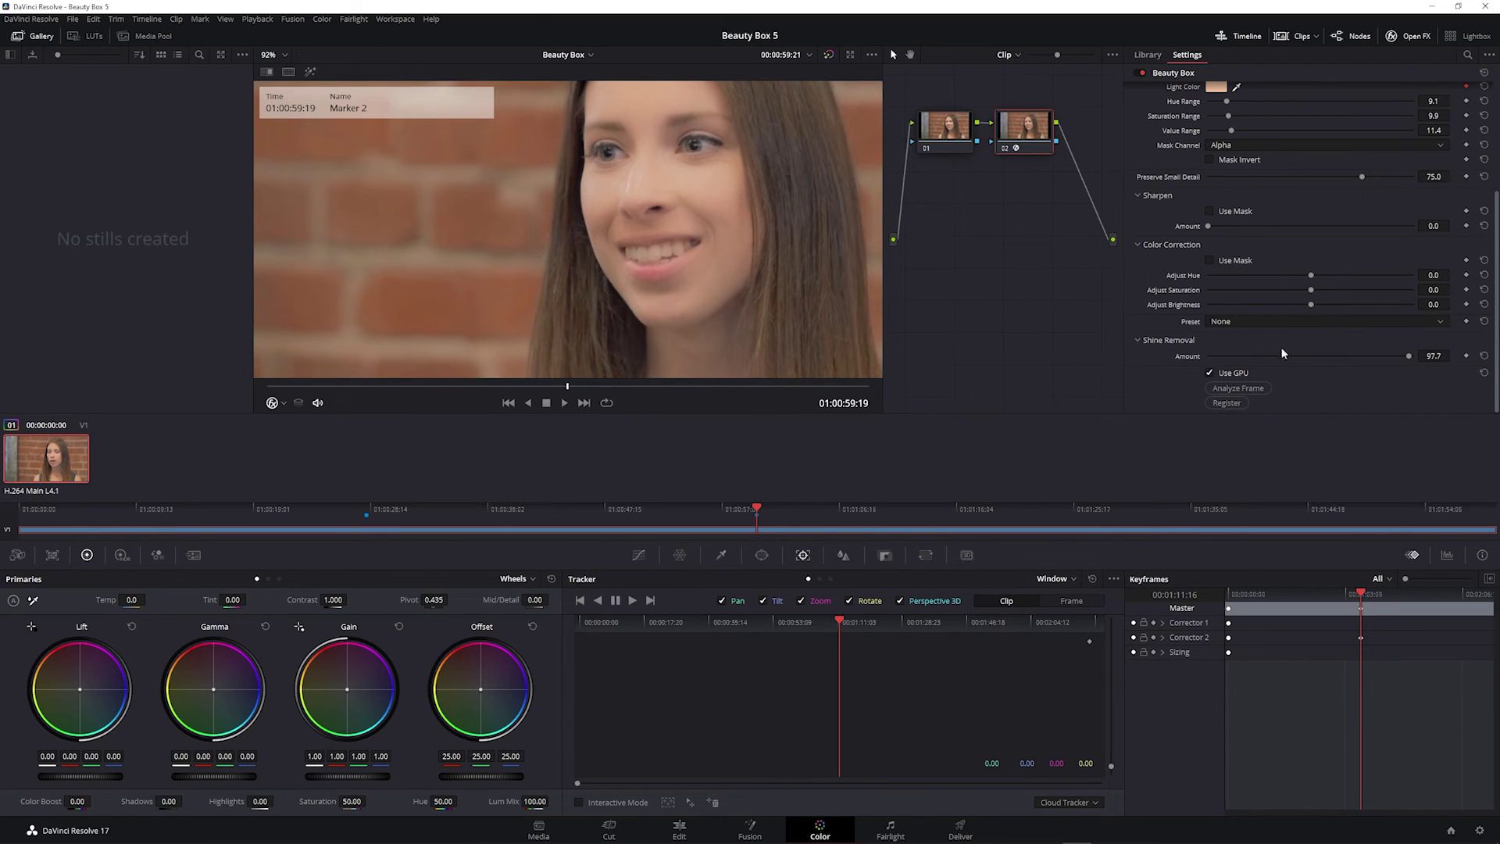
scroll(1170, 313, "up", 4)
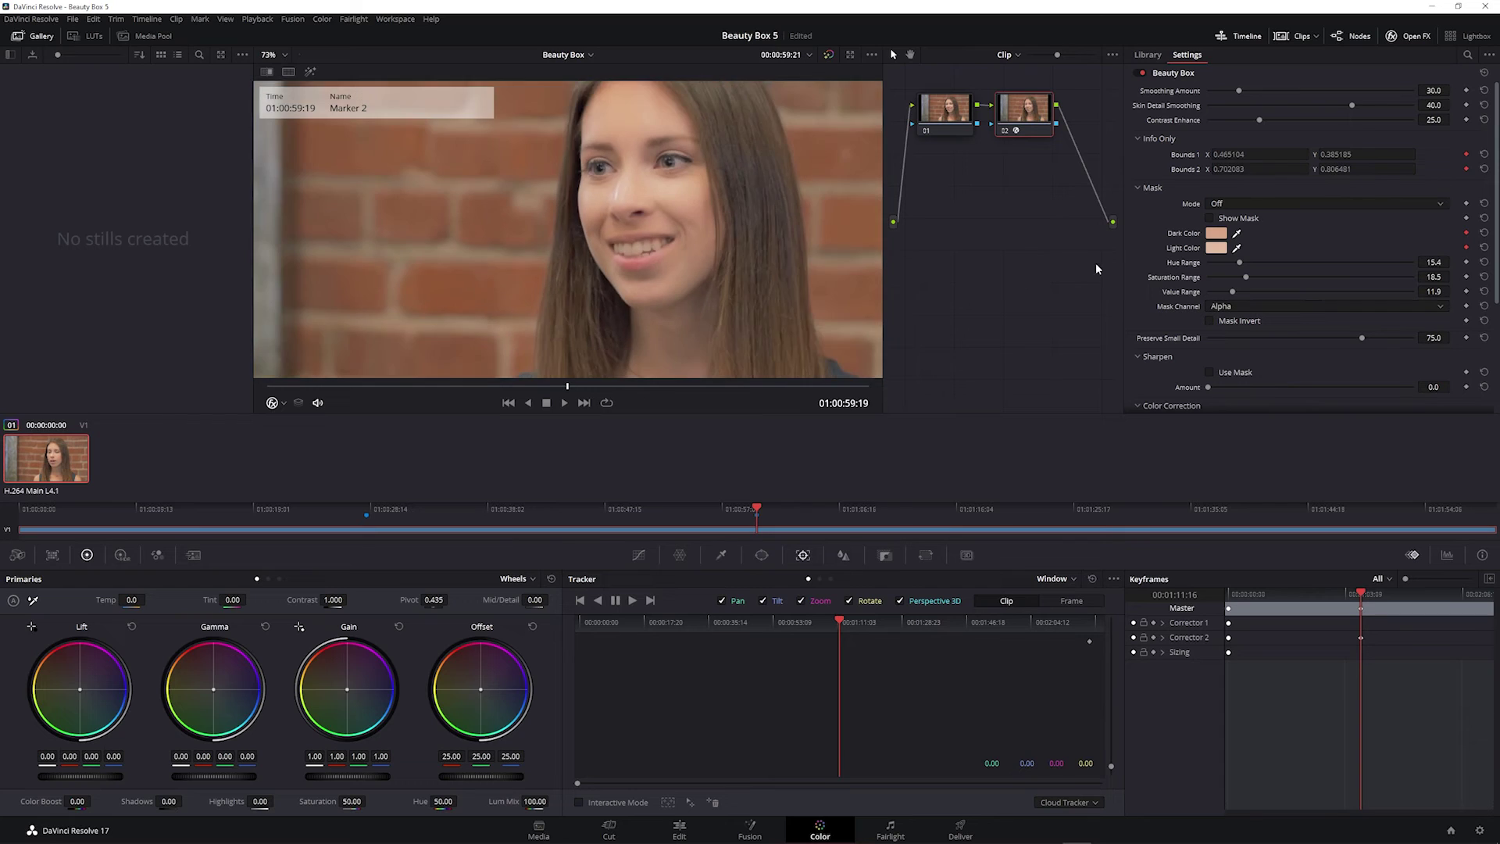
left_click(1210, 218)
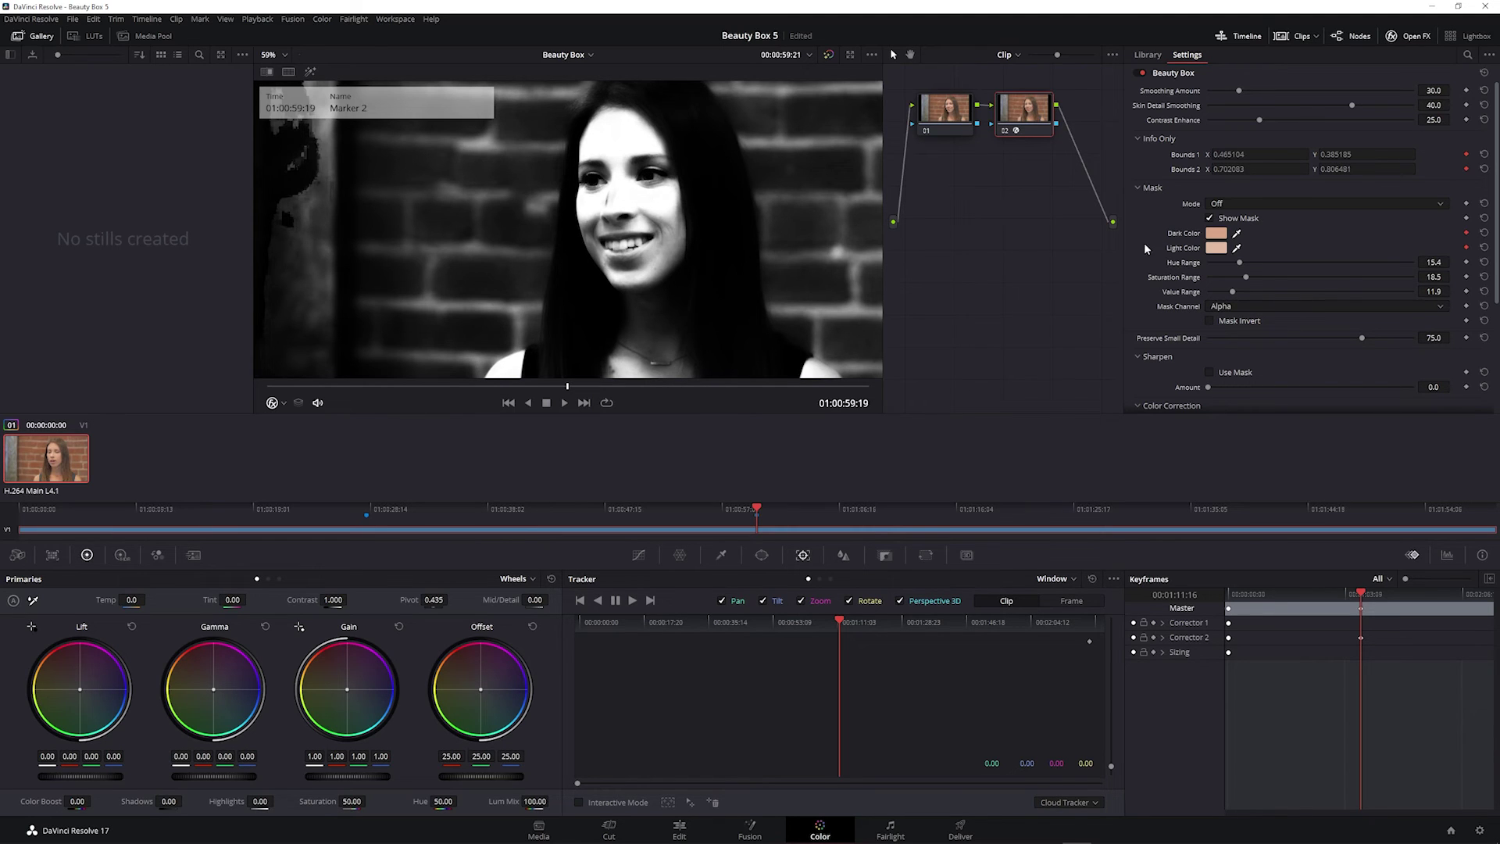
Step: Turn off the mask preview and start a curve window with points along the right of her face
left_click(1209, 218)
left_click(762, 554)
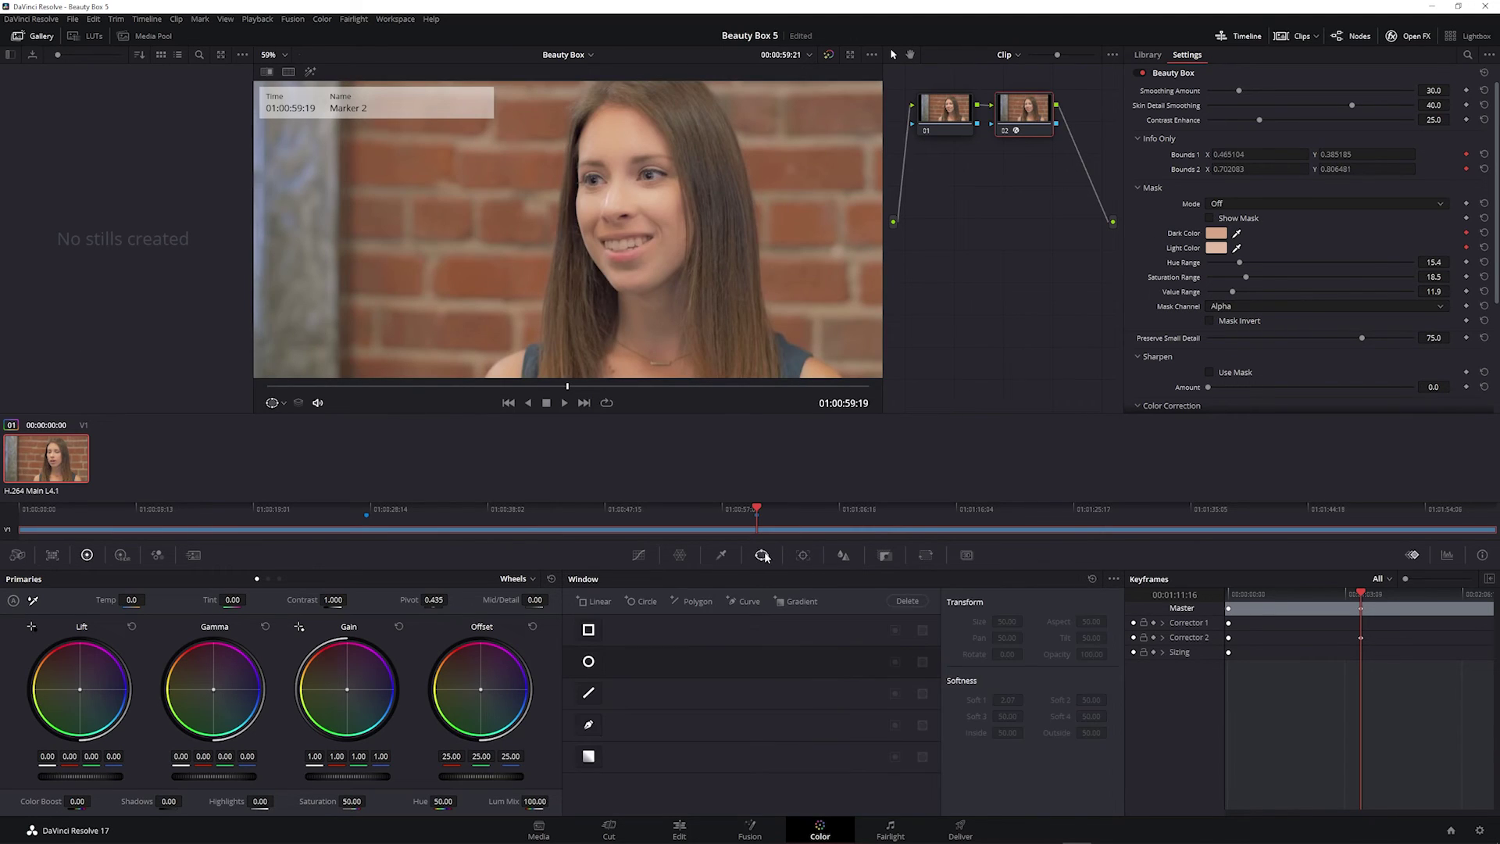
left_click(588, 725)
left_click(741, 375)
left_click(742, 340)
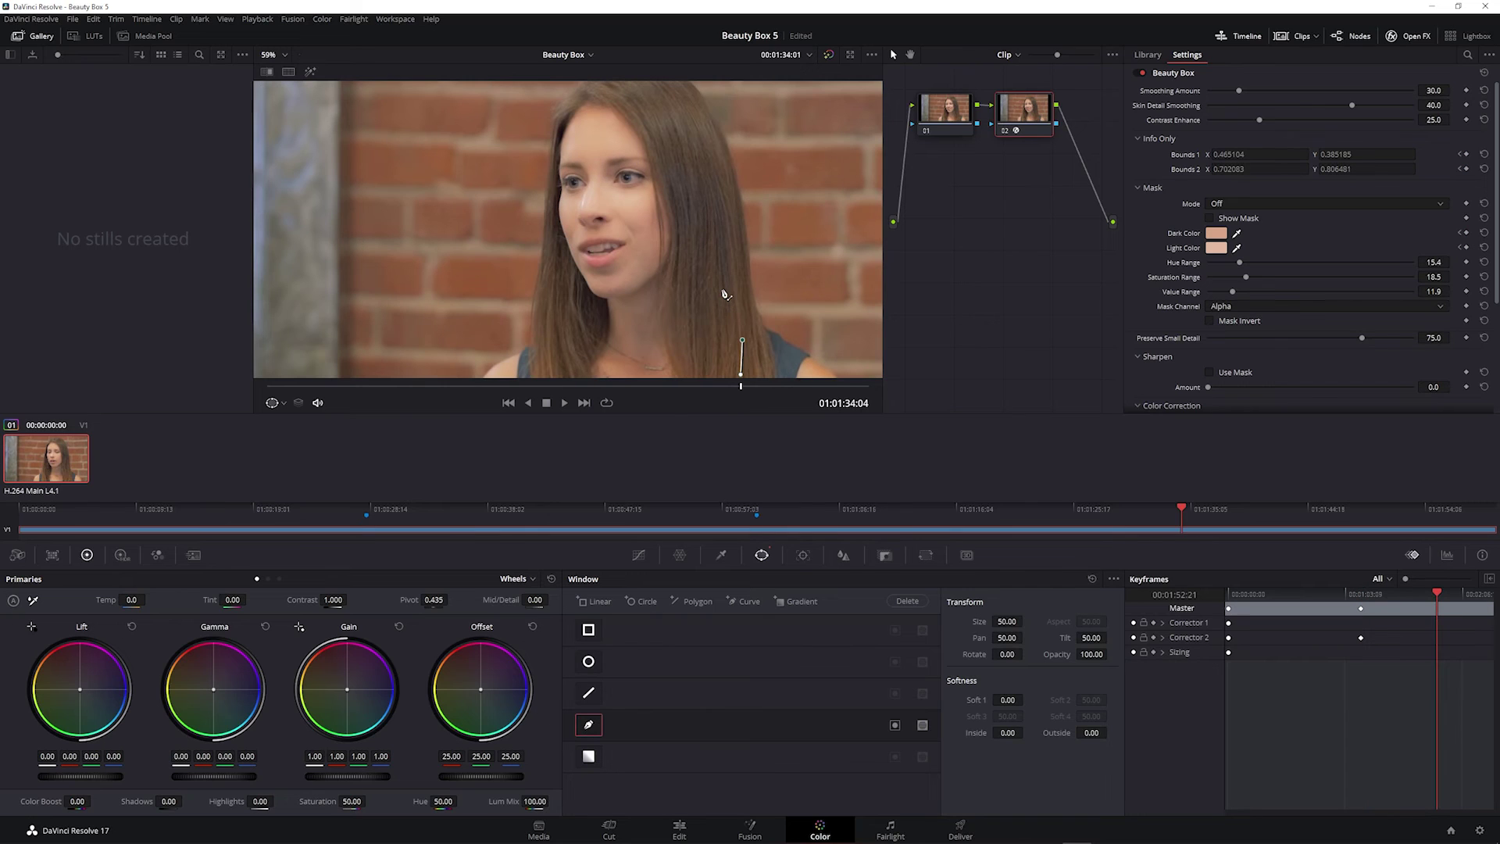
left_click(722, 289)
left_click(699, 180)
Step: Continue the outline over her head and down her face's left side, close it, and check the mask
left_click(646, 102)
left_click(590, 94)
left_click(559, 114)
left_click(553, 171)
left_click(564, 292)
left_click(556, 376)
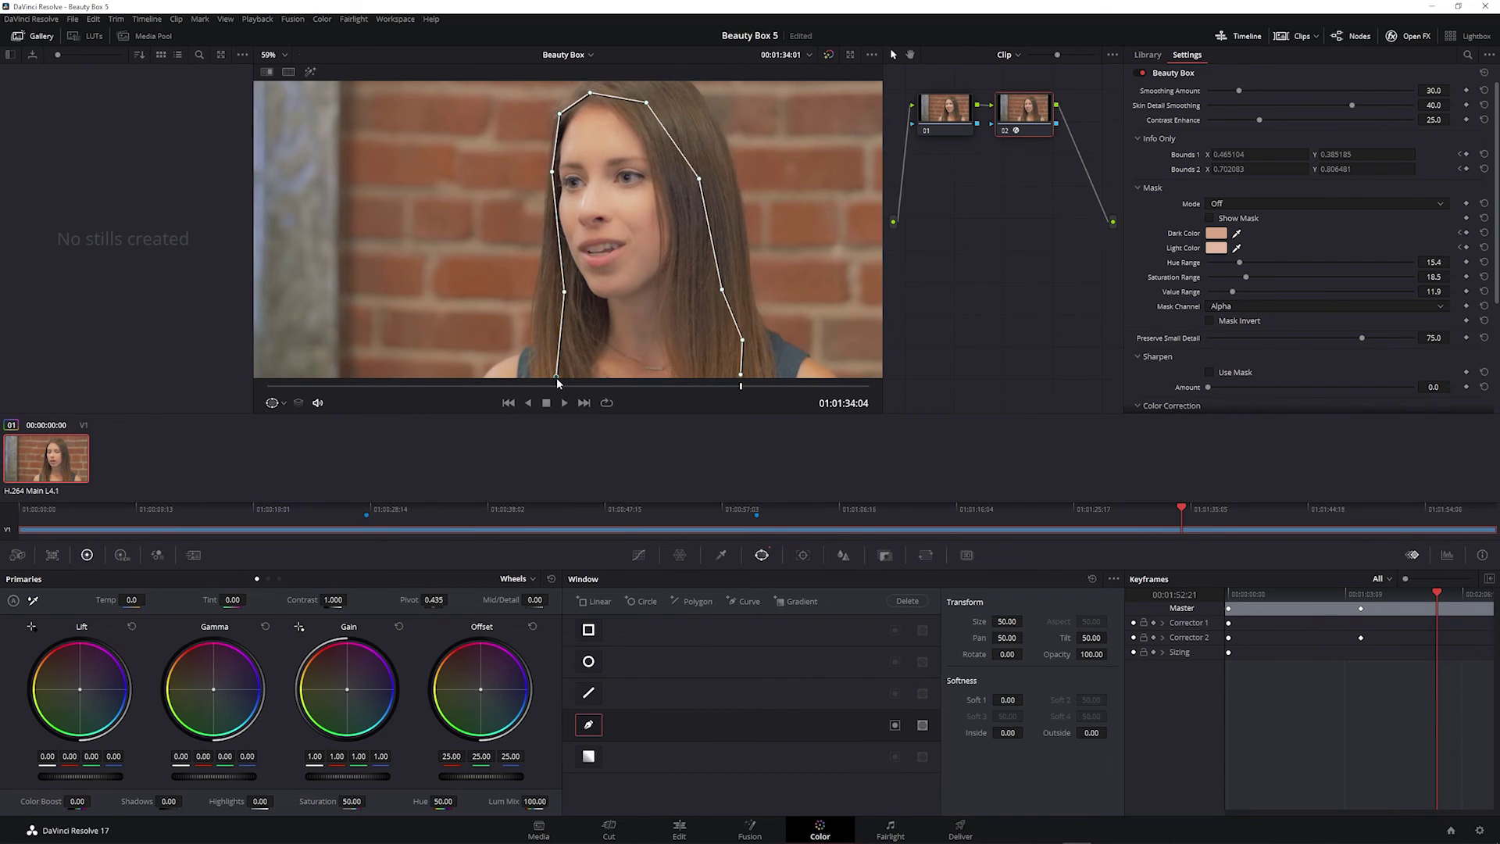
left_click(742, 376)
left_click(741, 376)
left_click(1210, 219)
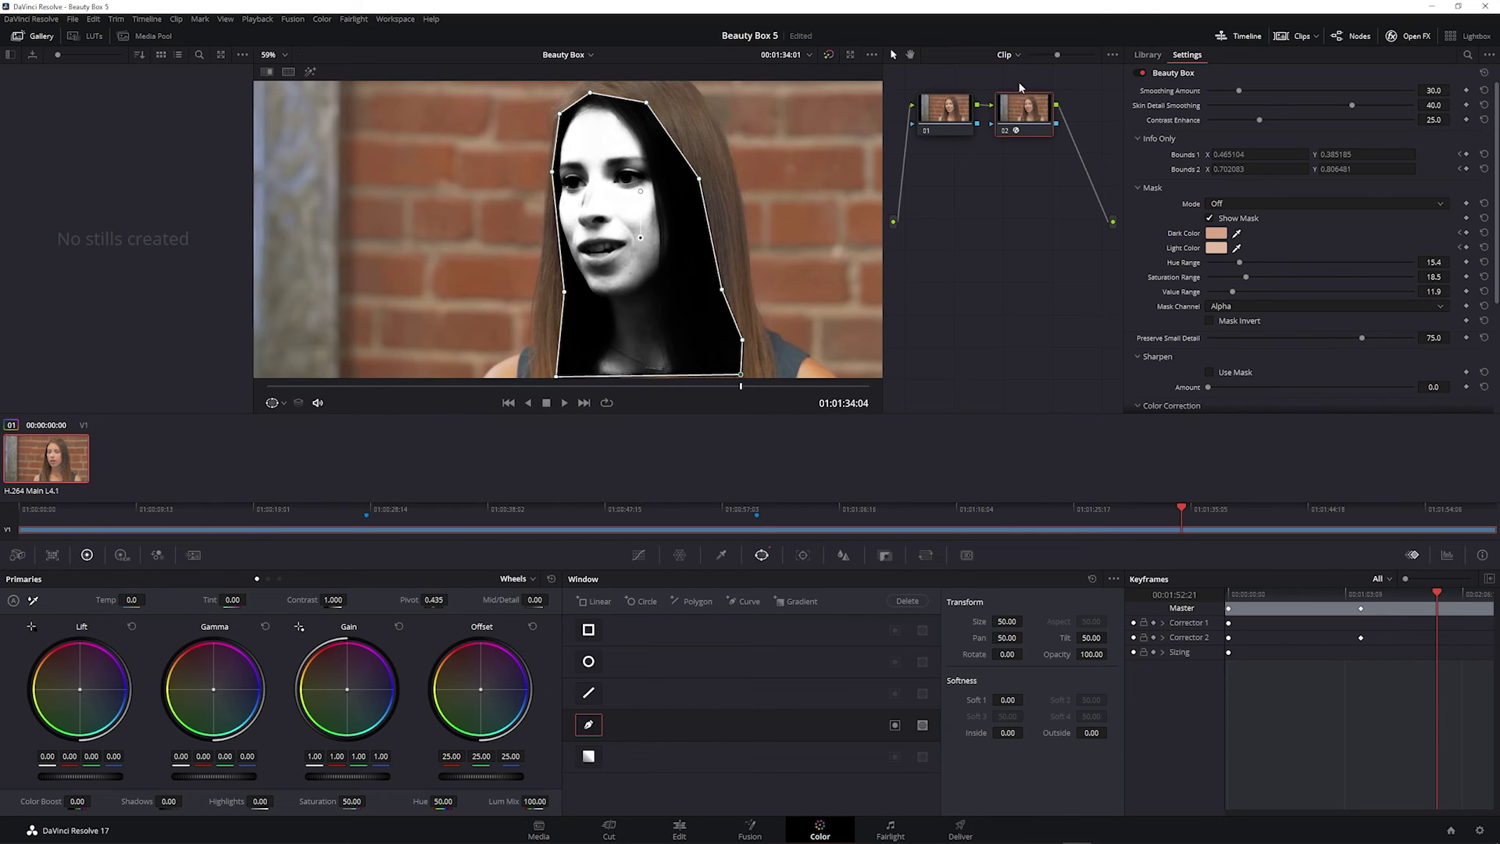
left_click(1210, 218)
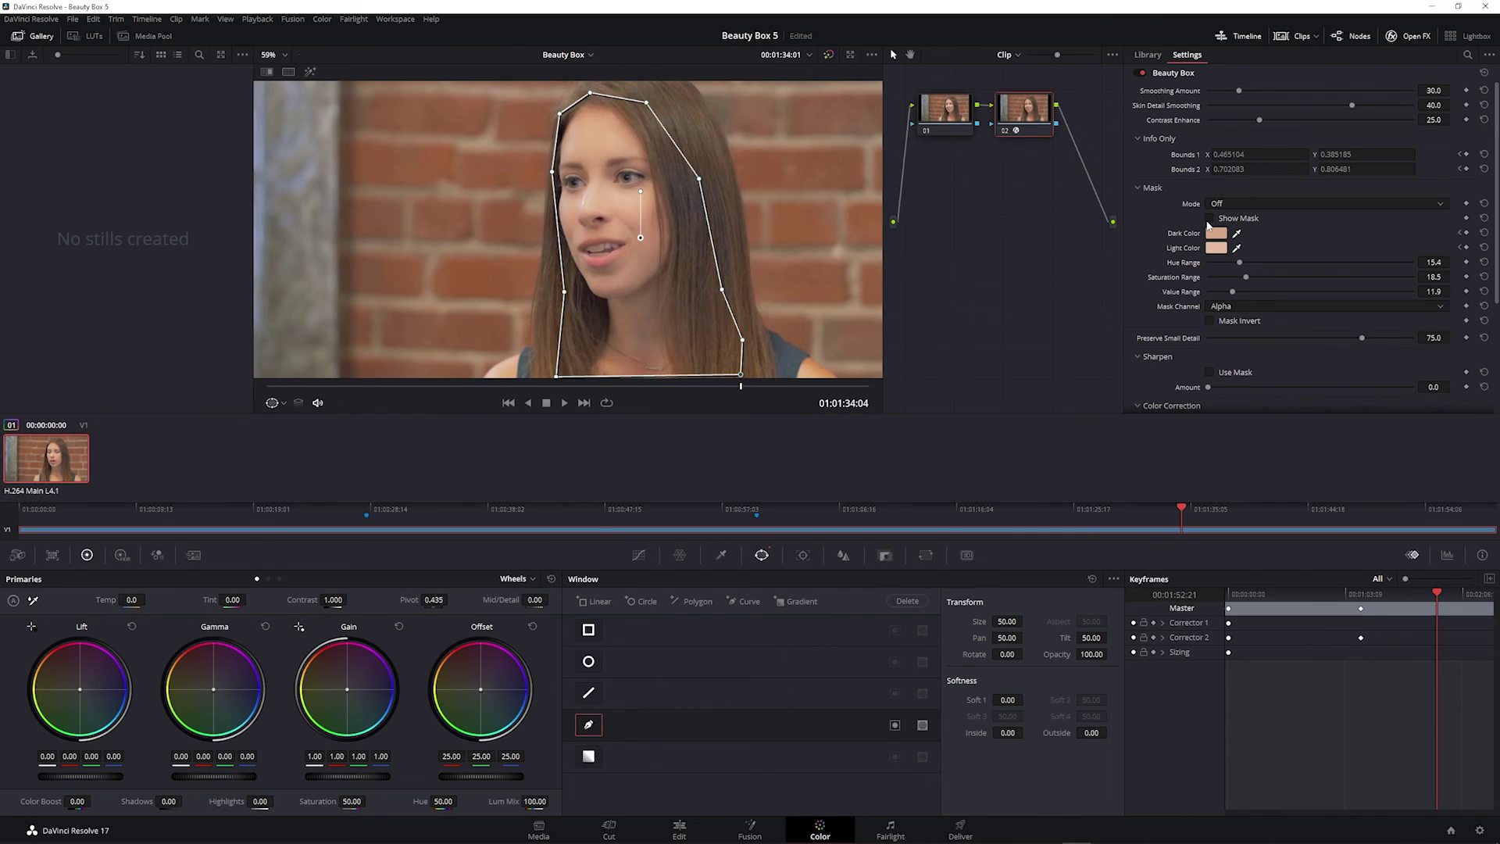
Step: Track the face window forward through the clip, then return to the starting frame
left_click(803, 556)
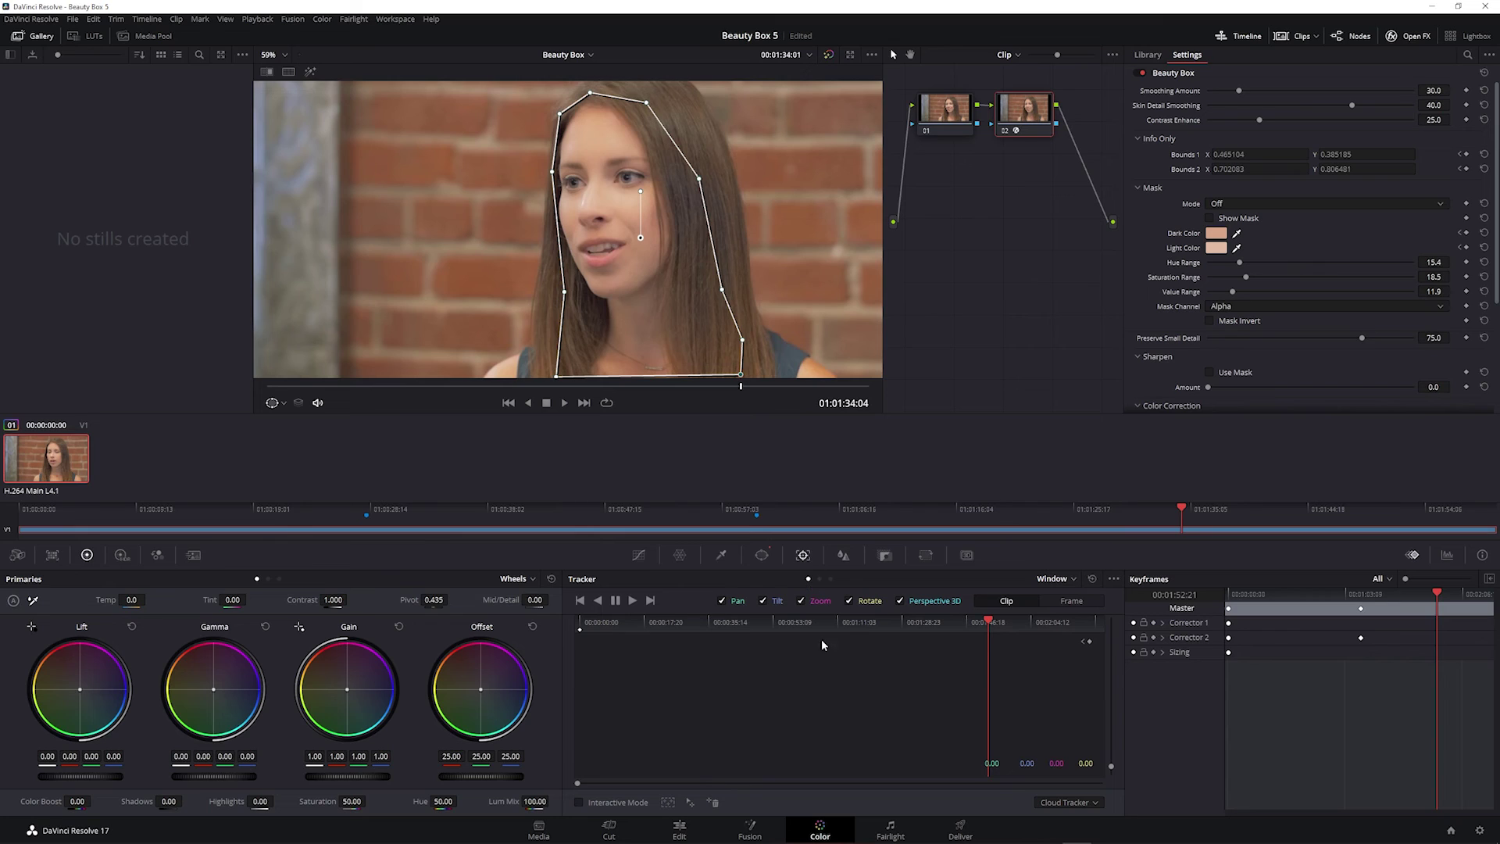
left_click(631, 600)
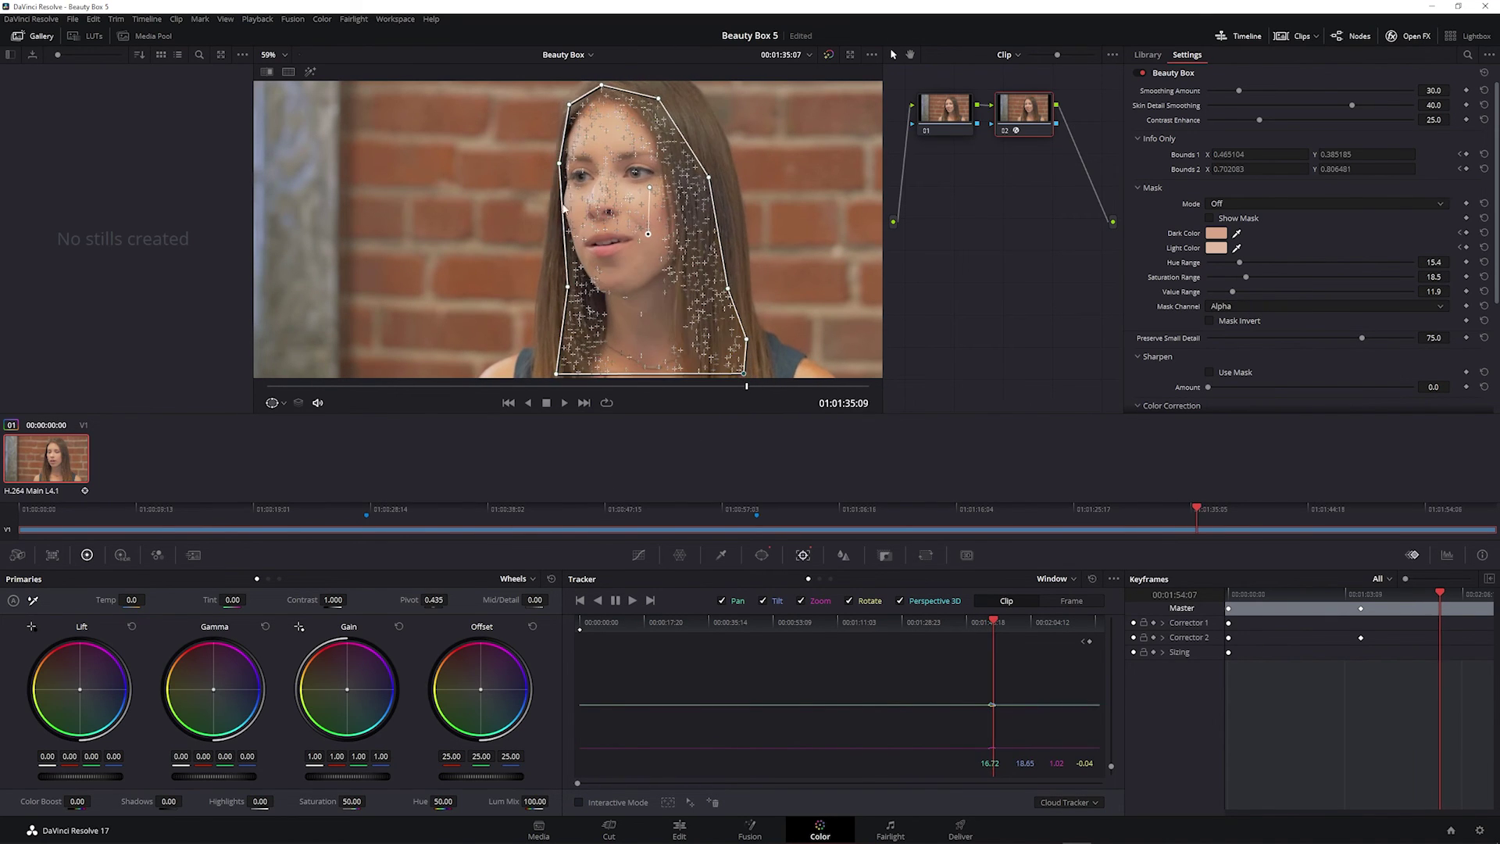
left_click(623, 600)
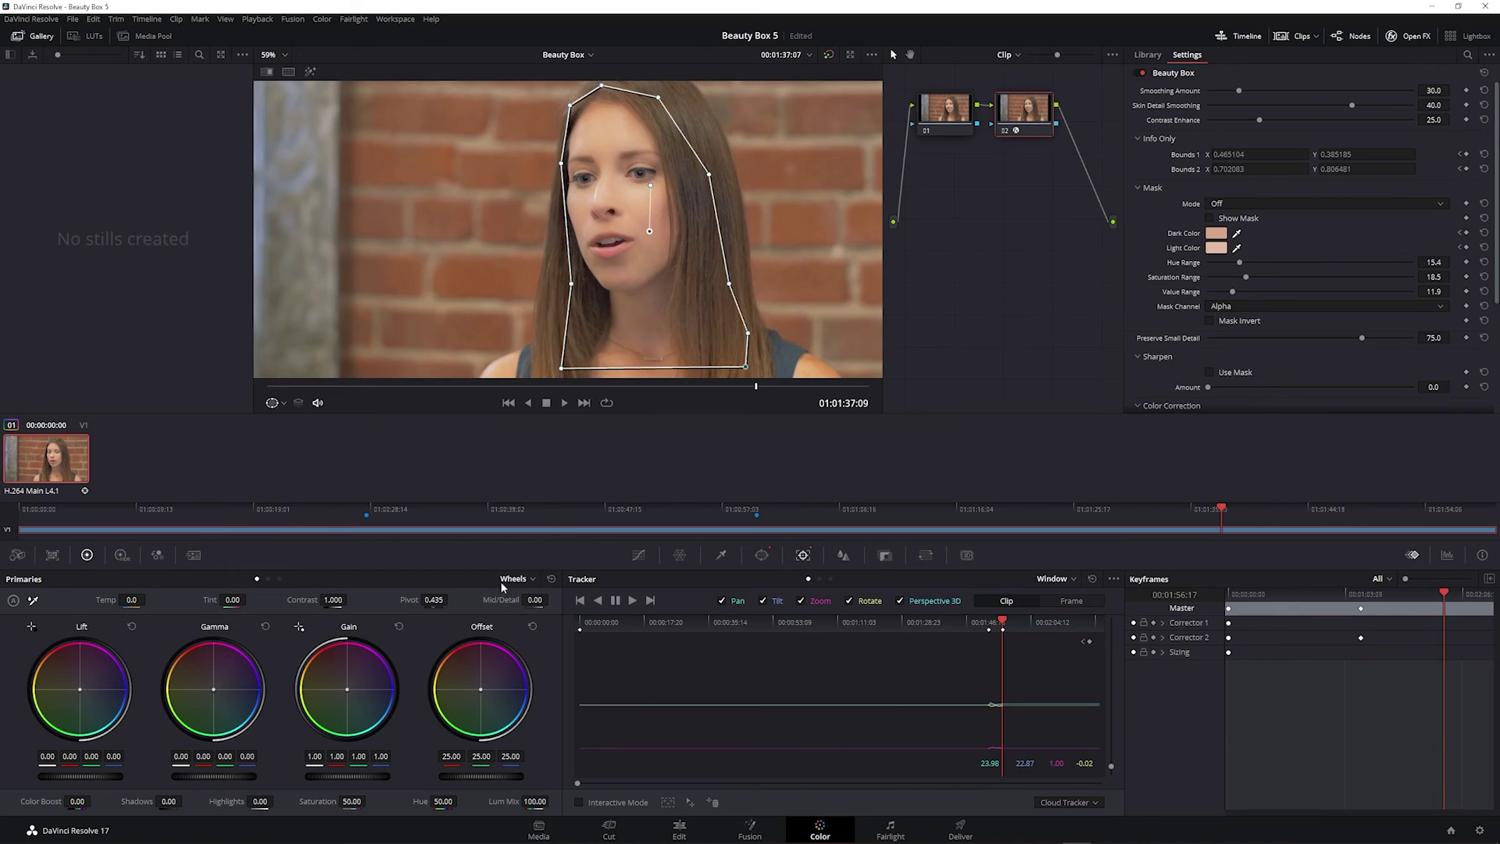
left_click(988, 622)
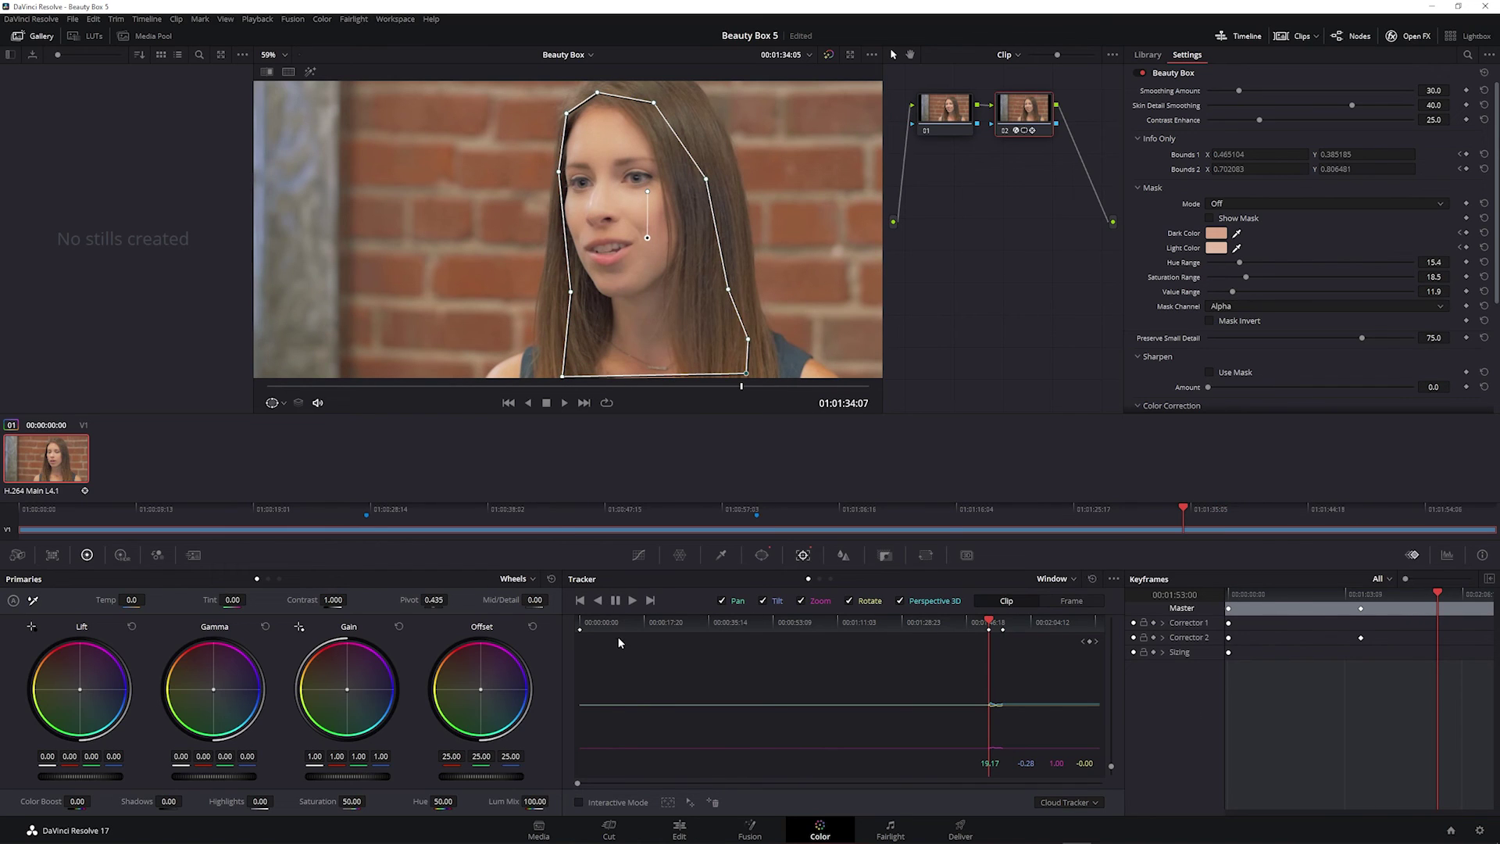
Step: Save the project and check the tracked face mask in the mask preview
key("ctrl+s")
left_click(1210, 218)
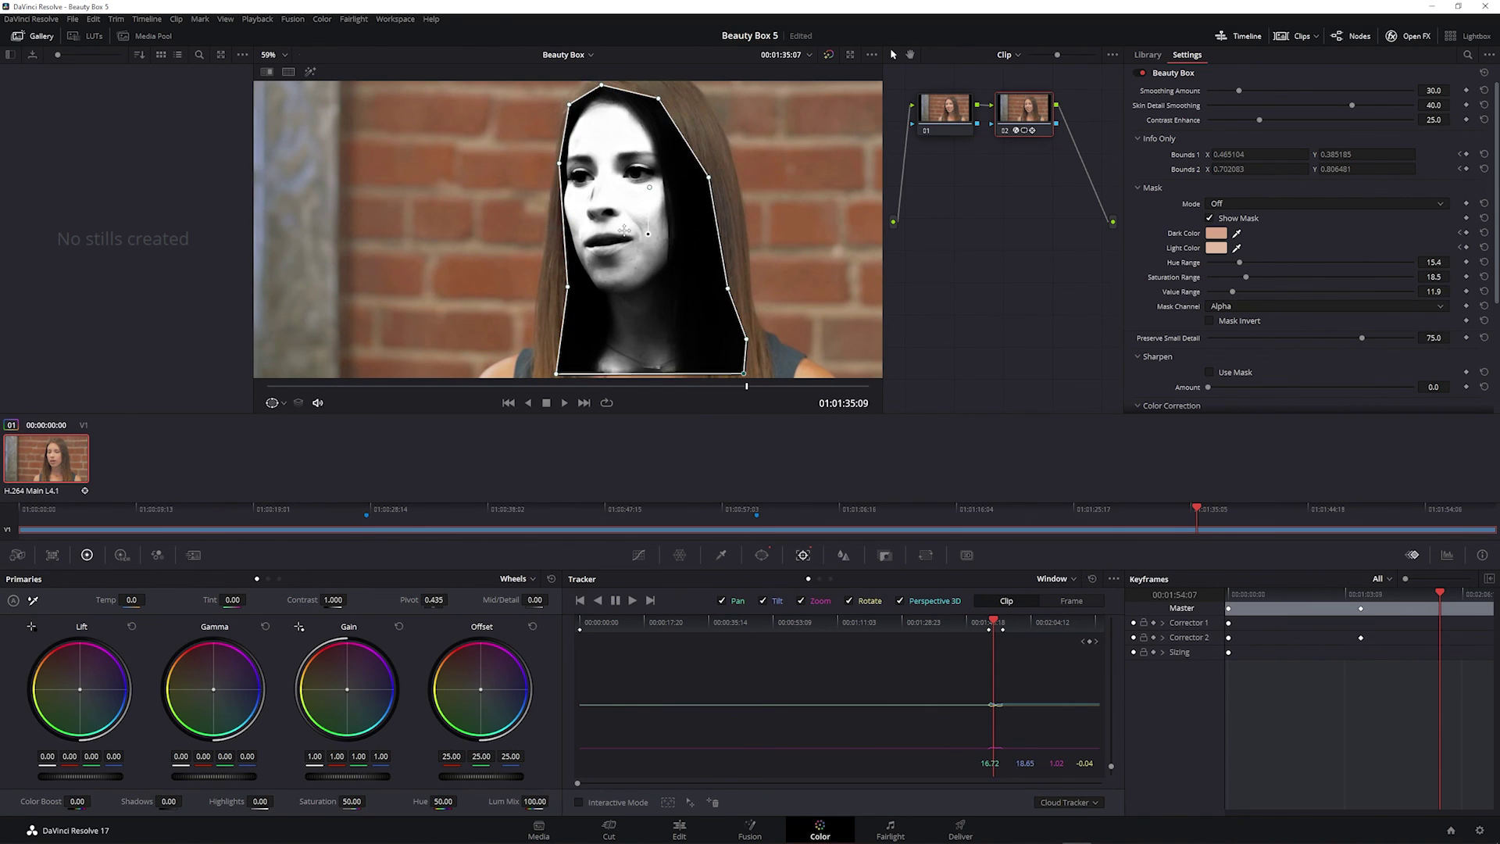
left_click(1221, 219)
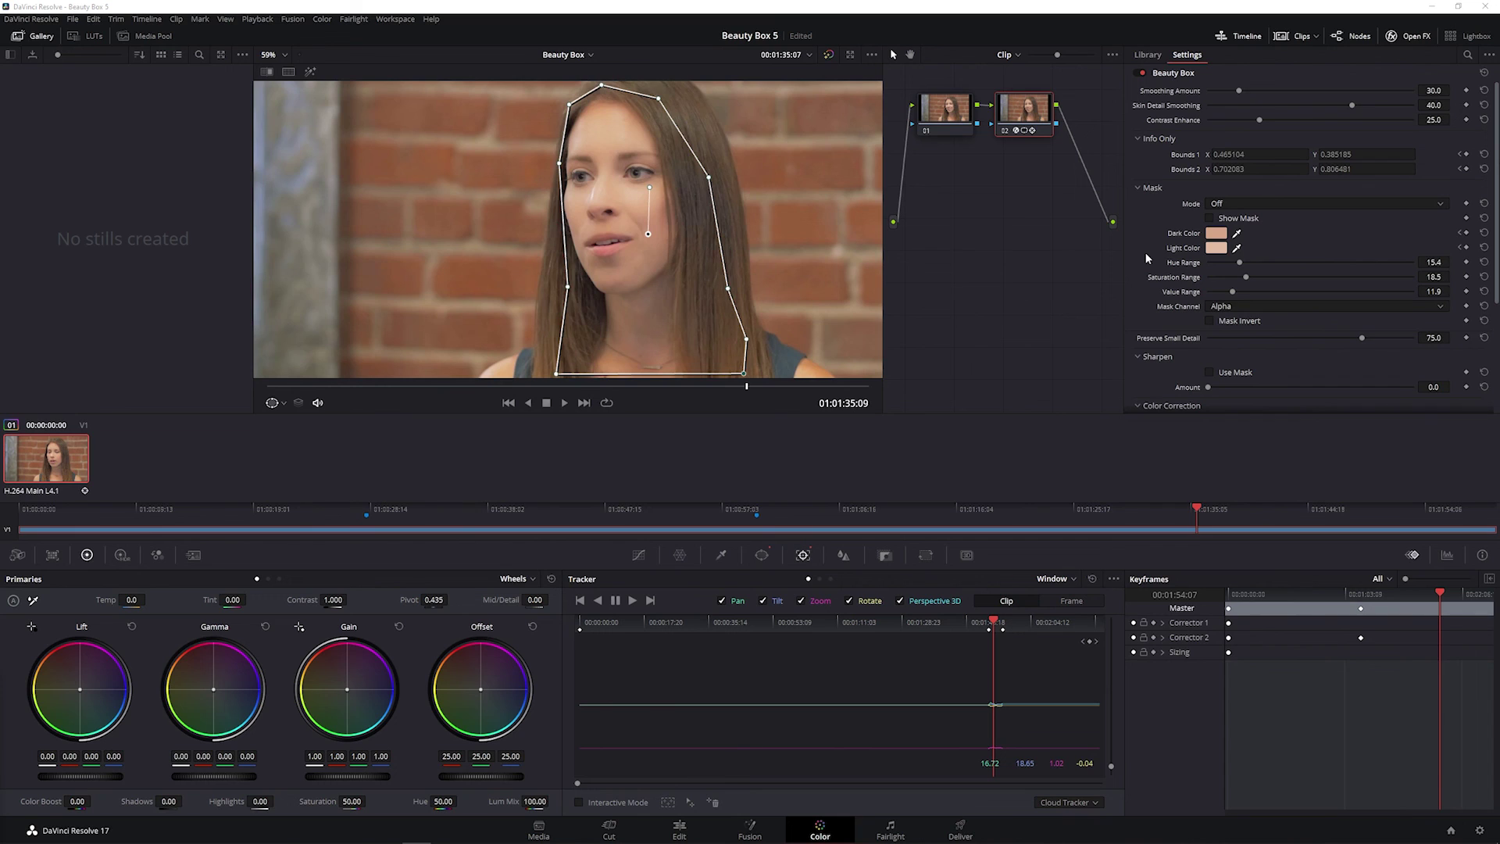
scroll(1145, 251, "down", 3)
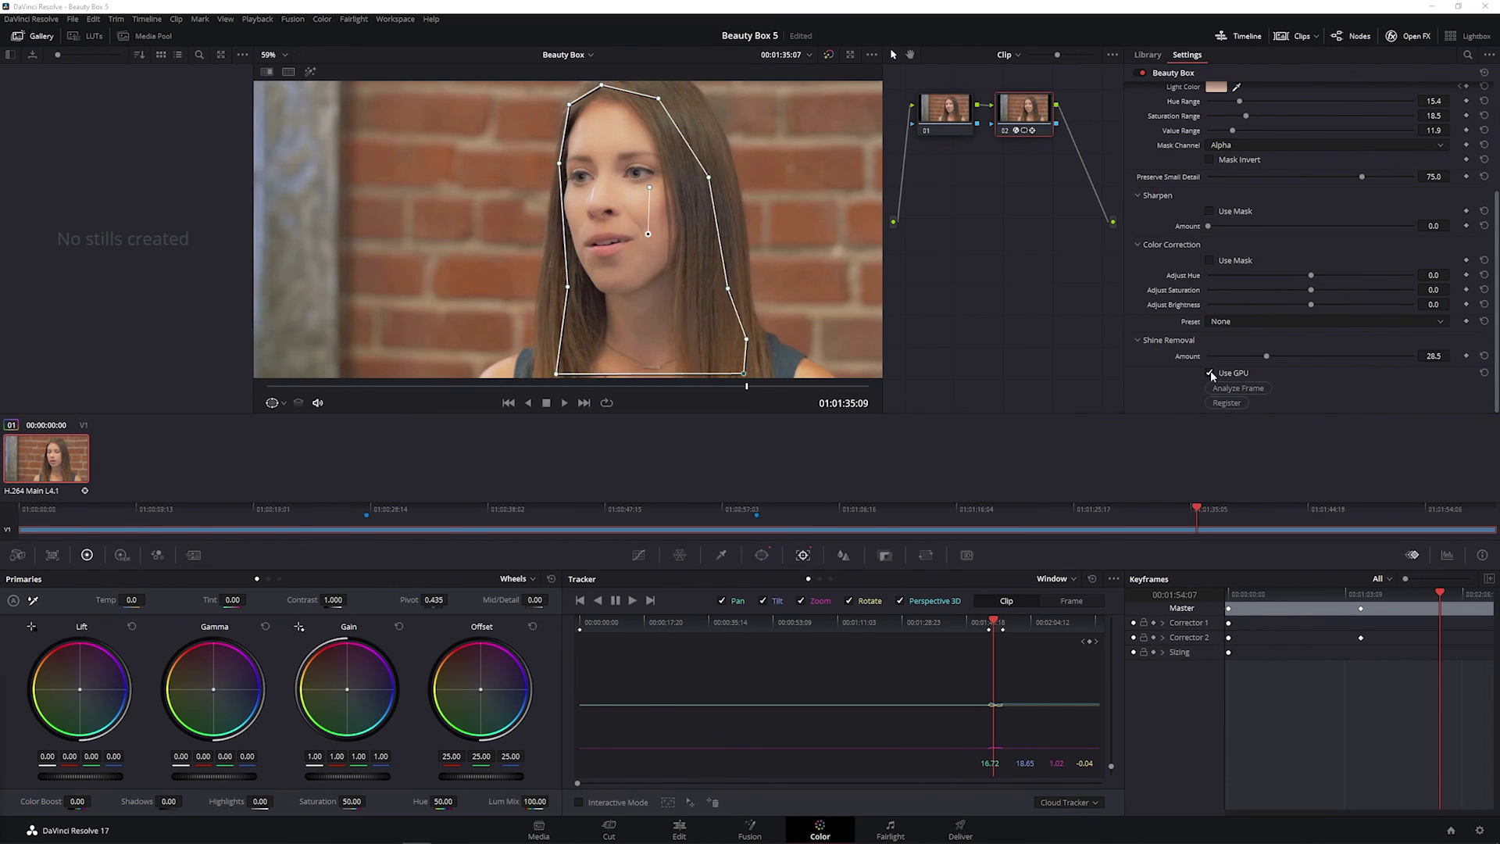